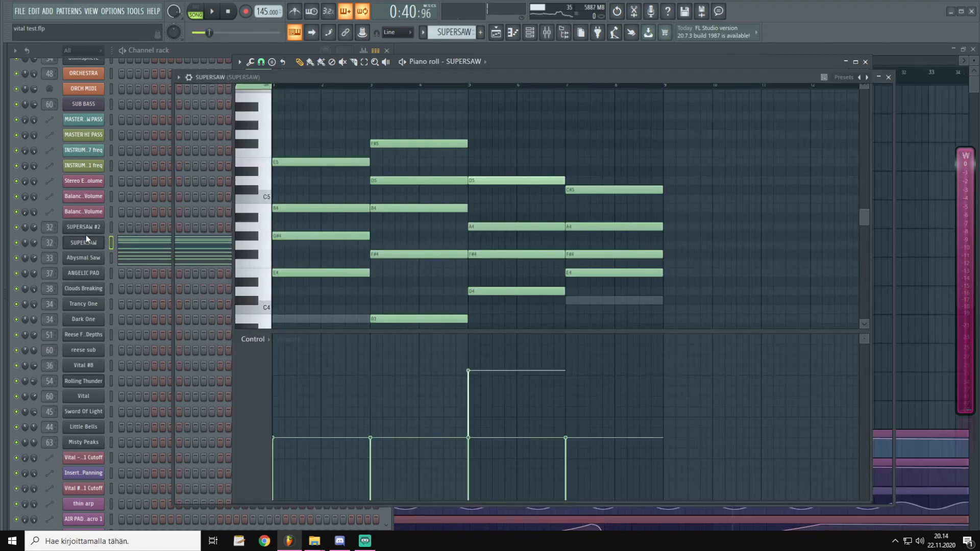
Step: Open the SUPERSAW channel's synth to audition its finished patch with a few notes, and close the synth and piano roll
{"action": "left_click", "coordinate": [83, 241]}
{"action": "left_click_drag", "start_coordinate": [397, 77], "coordinate": [396, 81]}
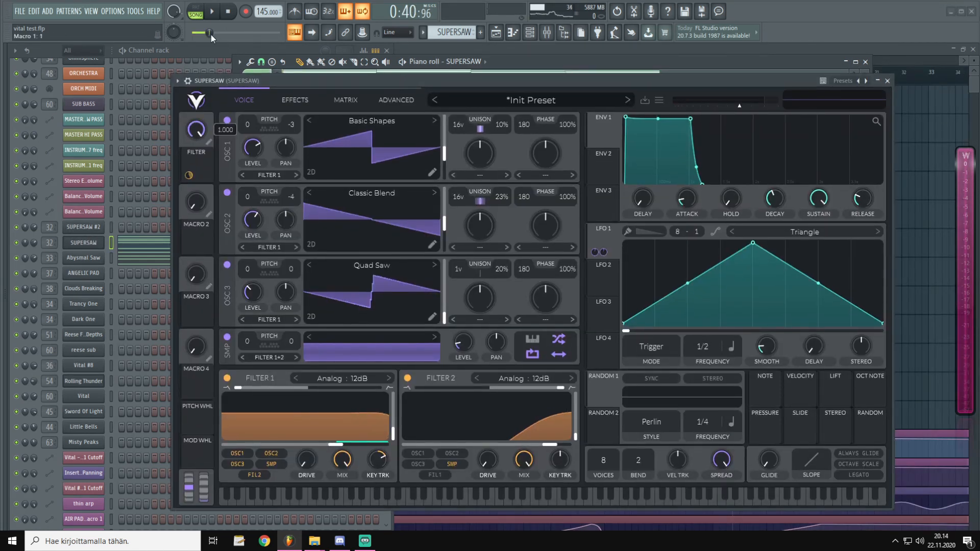
{"action": "key", "text": "n"}
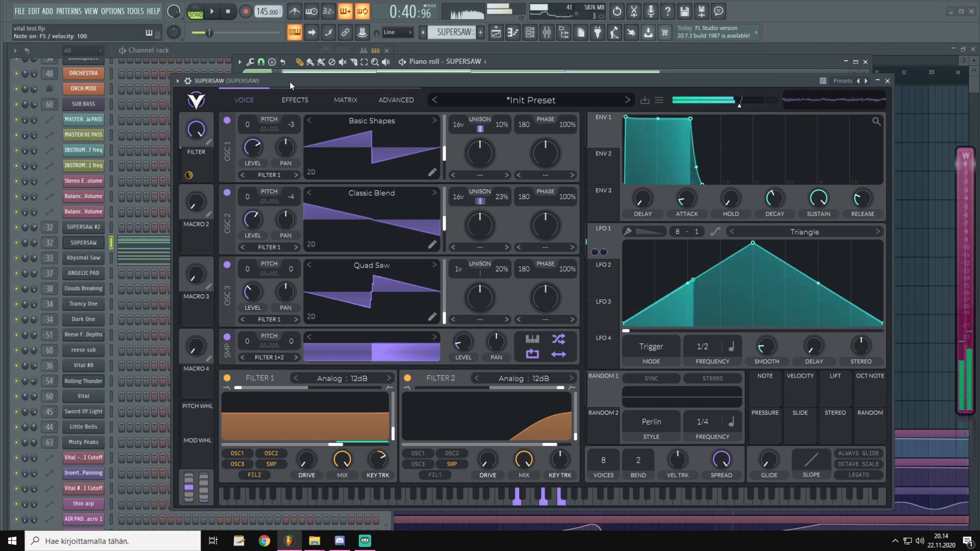
{"action": "key", "text": "n"}
{"action": "key", "text": "q"}
{"action": "key", "text": "e"}
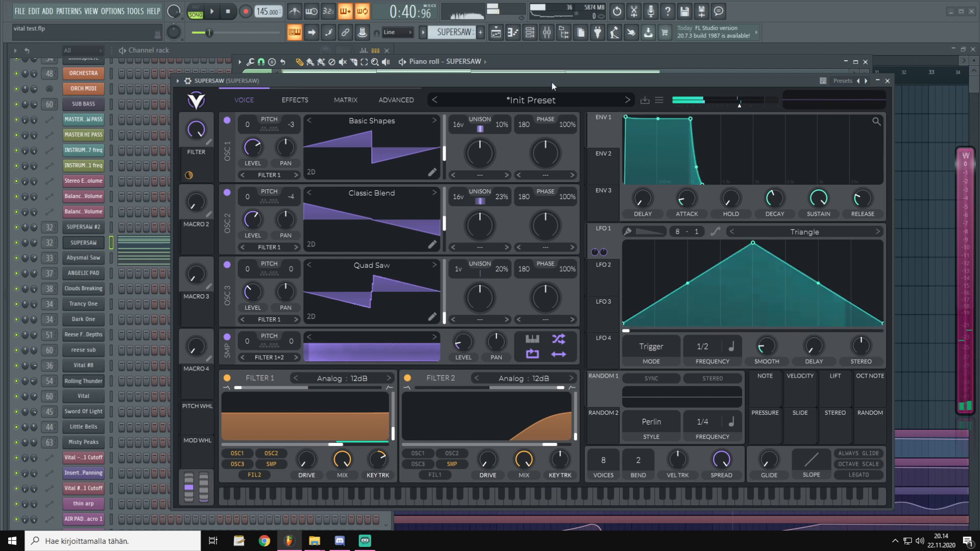
{"action": "left_click", "coordinate": [886, 80]}
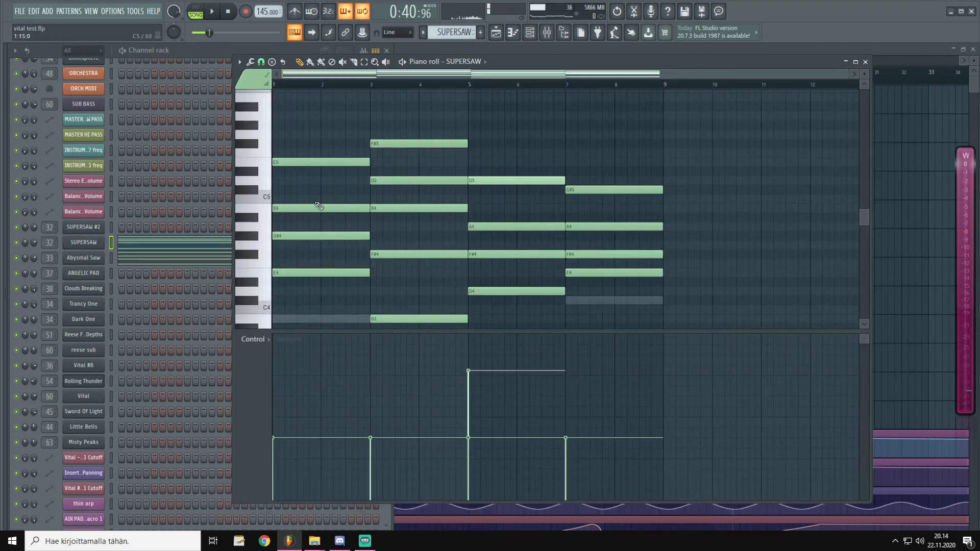
{"action": "left_click", "coordinate": [864, 62]}
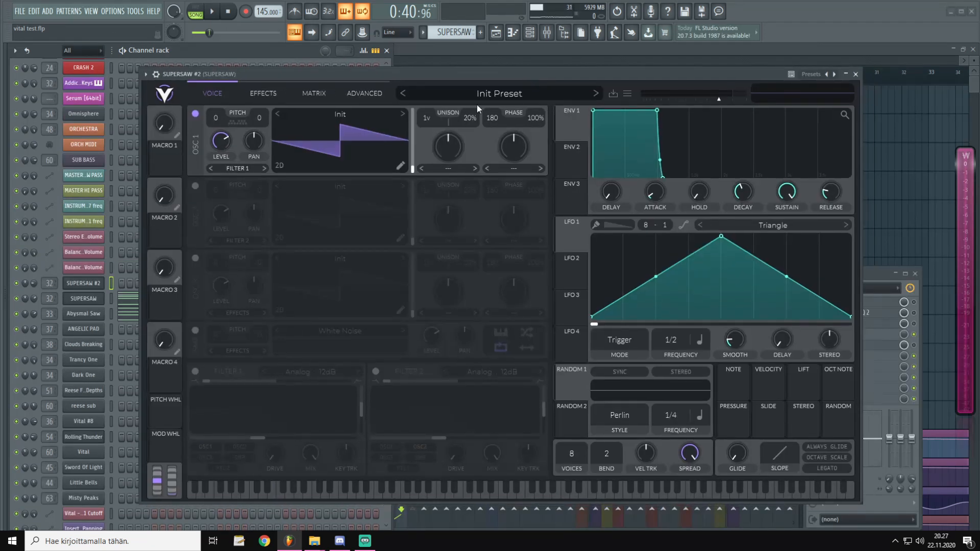
Step: Set oscillator 1's unison to 16 voices in the SUPERSAW #2 init patch and audition it with chords
{"action": "left_click_drag", "start_coordinate": [498, 76], "coordinate": [508, 77]}
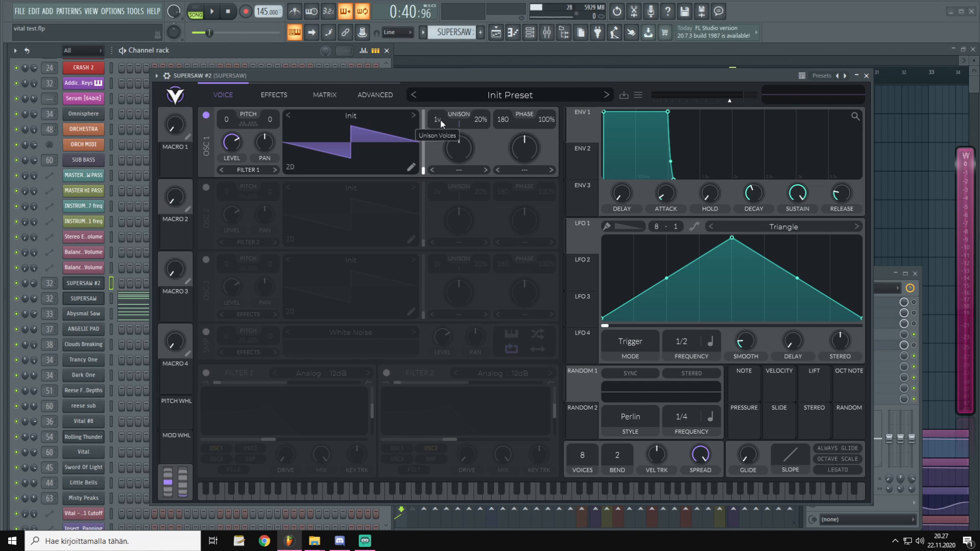
{"action": "left_click_drag", "start_coordinate": [442, 118], "coordinate": [466, 48]}
{"action": "mouse_move", "coordinate": [470, 78]}
{"action": "left_mouse_down"}
{"action": "mouse_move", "coordinate": [513, 88]}
{"action": "mouse_move", "coordinate": [472, 87]}
{"action": "mouse_move", "coordinate": [476, 78]}
{"action": "left_mouse_up"}
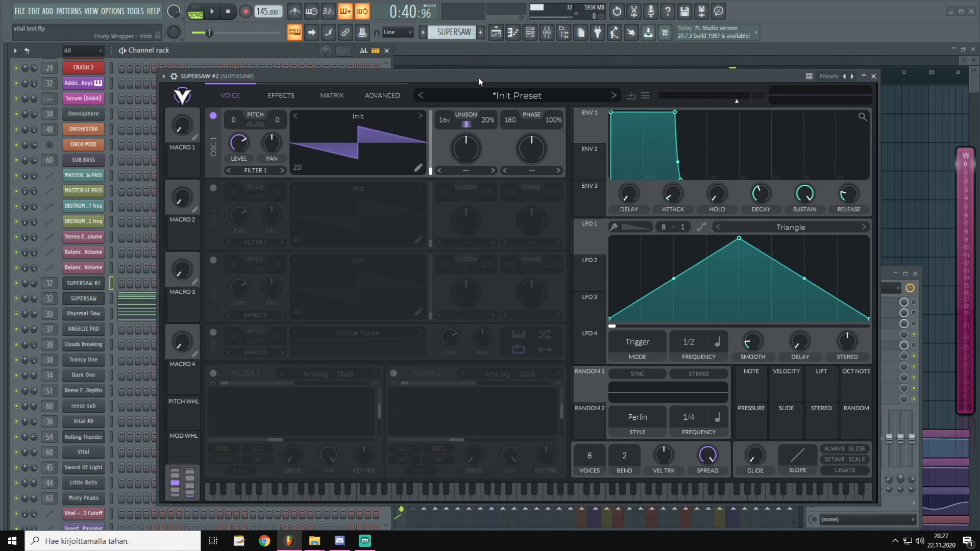
{"action": "key", "text": "e"}
{"action": "key", "text": "q"}
{"action": "key", "text": "b"}
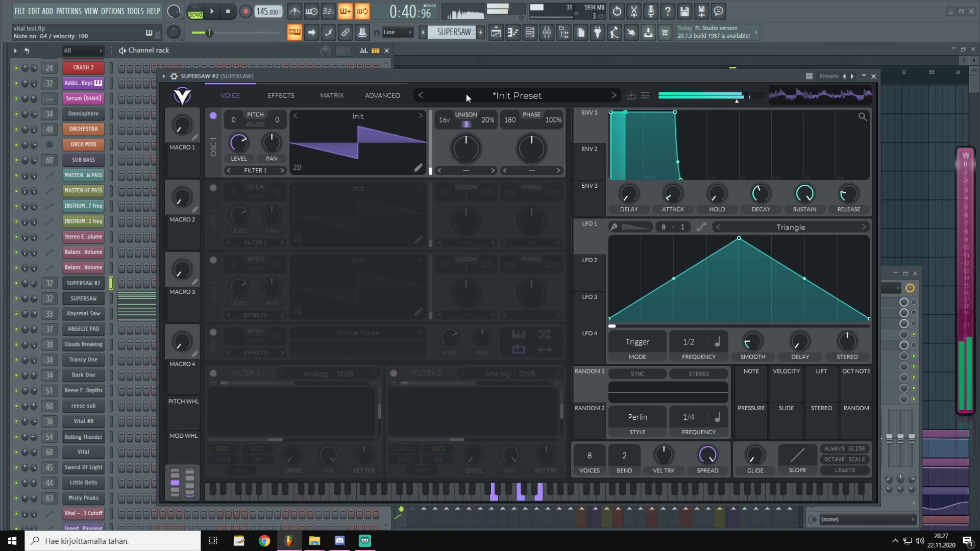
{"action": "key", "text": "e"}
{"action": "key", "text": "q"}
{"action": "key", "text": "b"}
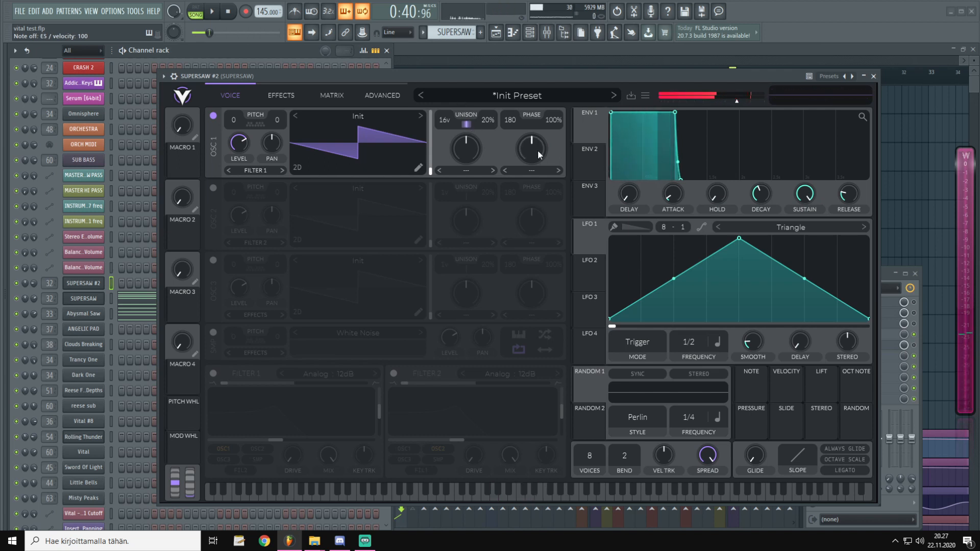
Step: Set oscillator 1's unison detune to 10% and its fine tune to -5
{"action": "scroll", "coordinate": [491, 124], "scroll_direction": "up", "scroll_amount": 2}
{"action": "left_click_drag", "start_coordinate": [488, 121], "coordinate": [490, 139]}
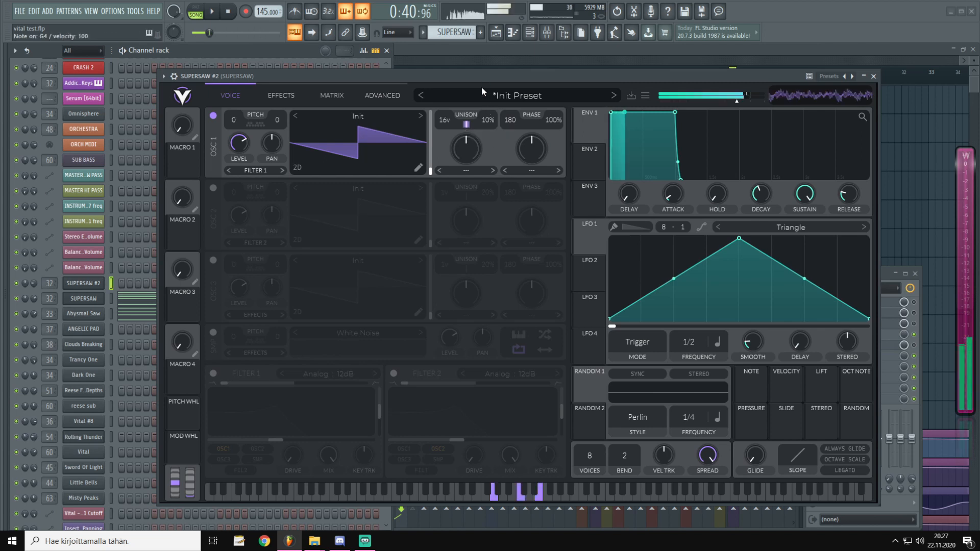
{"action": "mouse_move", "coordinate": [486, 123]}
{"action": "left_mouse_down"}
{"action": "mouse_move", "coordinate": [490, 150]}
{"action": "mouse_move", "coordinate": [498, 96]}
{"action": "mouse_move", "coordinate": [493, 127]}
{"action": "left_mouse_up"}
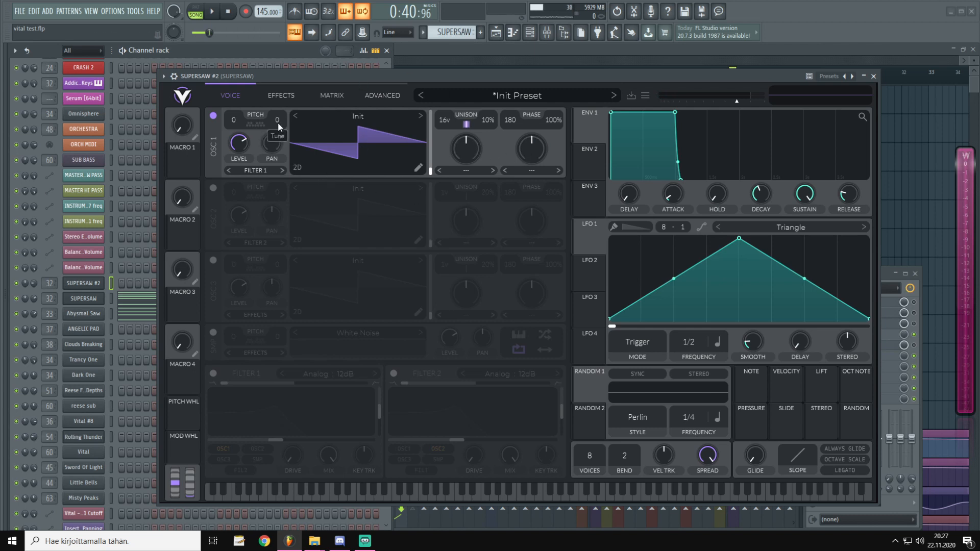
{"action": "scroll", "coordinate": [278, 123], "scroll_direction": "down", "scroll_amount": 2}
{"action": "scroll", "coordinate": [282, 132], "scroll_direction": "up", "scroll_amount": 1}
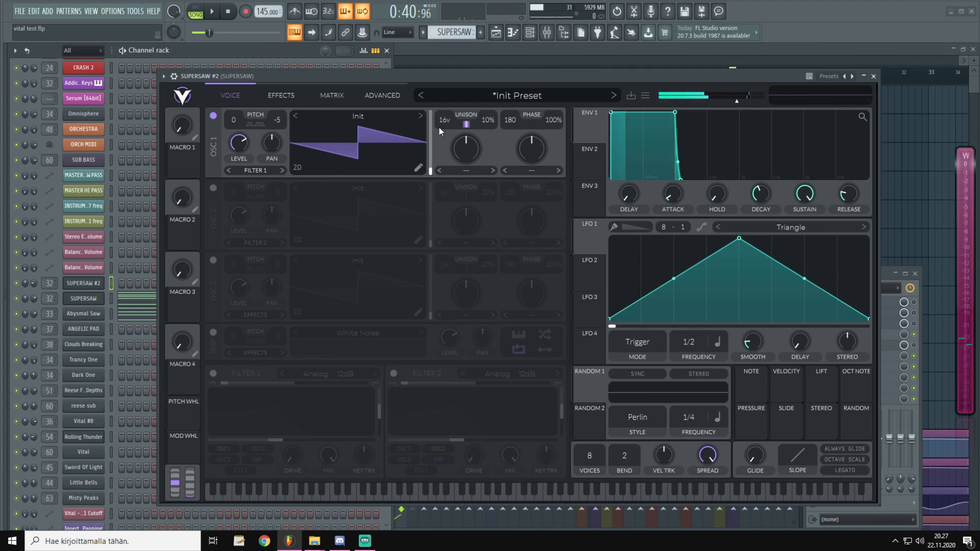
Step: Enable oscillator 2 and set its unison to 16 voices with 22% detune
{"action": "left_click", "coordinate": [214, 187]}
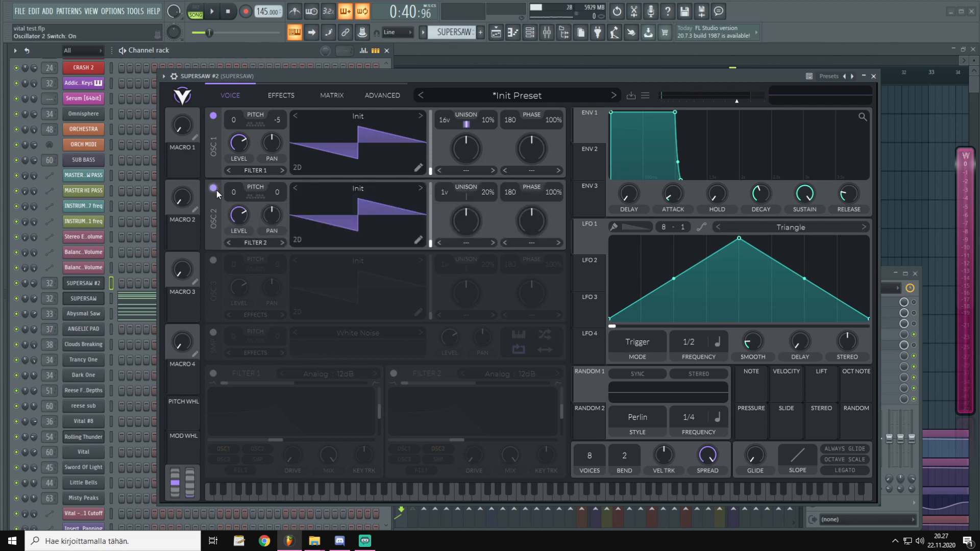
{"action": "left_click_drag", "start_coordinate": [338, 80], "coordinate": [326, 74]}
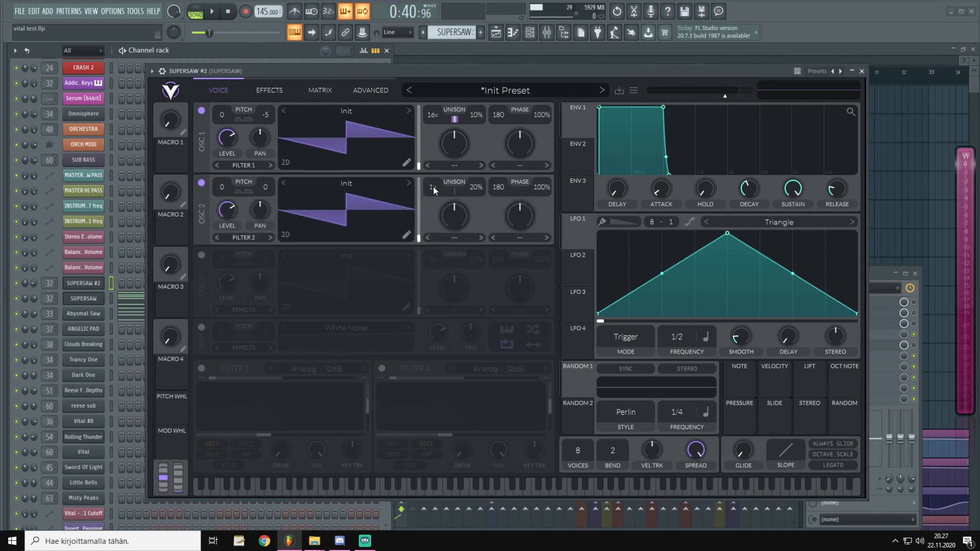
{"action": "left_click_drag", "start_coordinate": [433, 186], "coordinate": [461, 63]}
{"action": "left_click_drag", "start_coordinate": [479, 72], "coordinate": [489, 67]}
{"action": "mouse_move", "coordinate": [488, 181]}
{"action": "left_mouse_down"}
{"action": "mouse_move", "coordinate": [497, 167]}
{"action": "mouse_move", "coordinate": [491, 182]}
{"action": "left_mouse_up"}
{"action": "left_click_drag", "start_coordinate": [490, 65], "coordinate": [489, 70]}
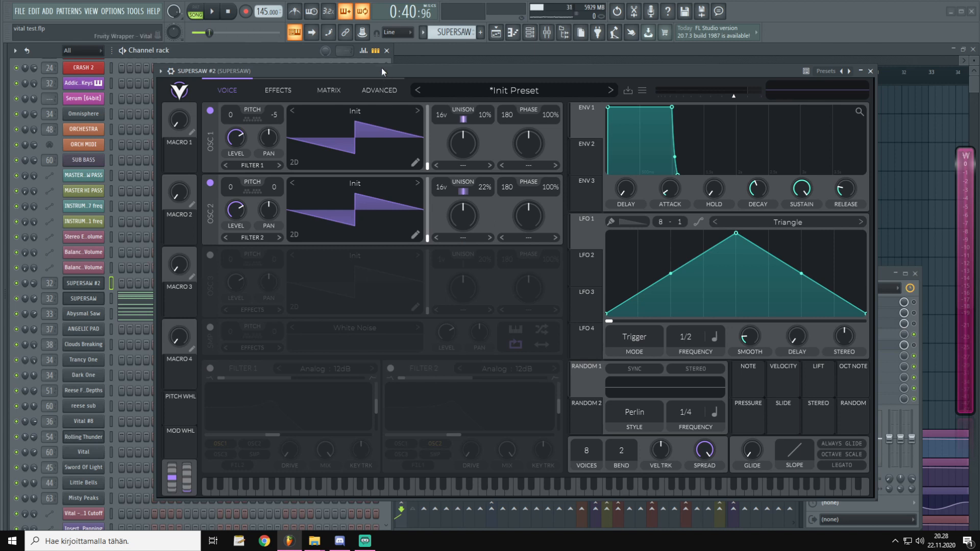
{"action": "left_click_drag", "start_coordinate": [384, 75], "coordinate": [391, 79]}
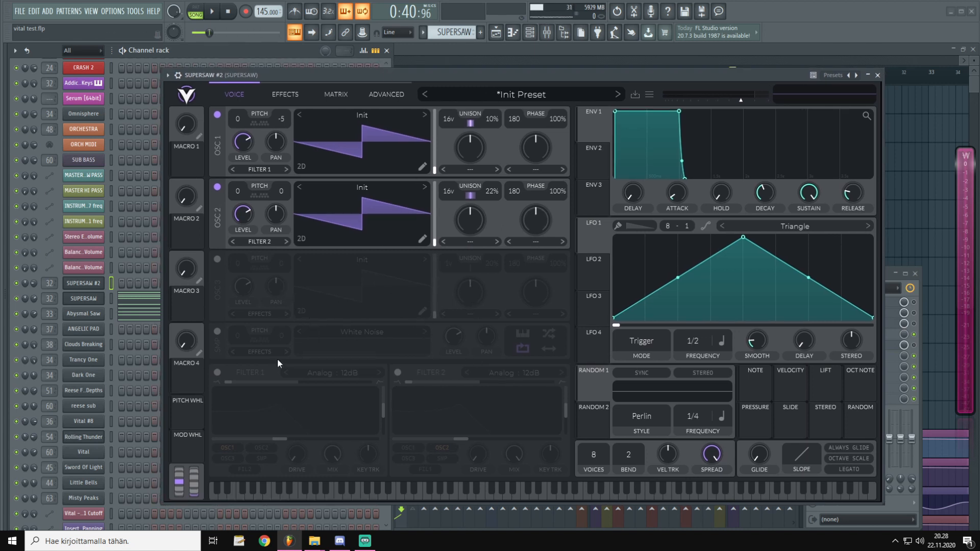
Step: Enable oscillator 3 and load the Quad Saw wavetable from the Factory folder into it
{"action": "left_click", "coordinate": [214, 259]}
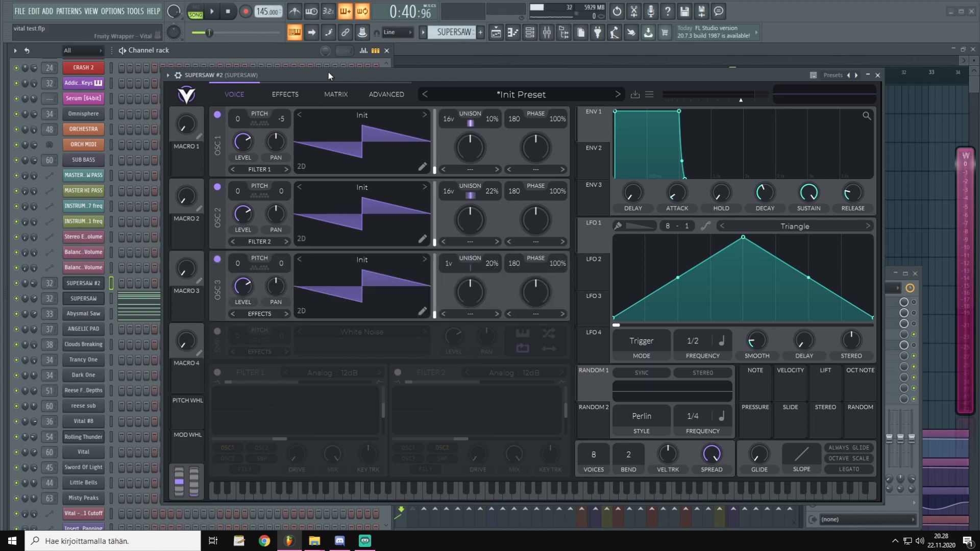
{"action": "left_click_drag", "start_coordinate": [328, 72], "coordinate": [334, 72]}
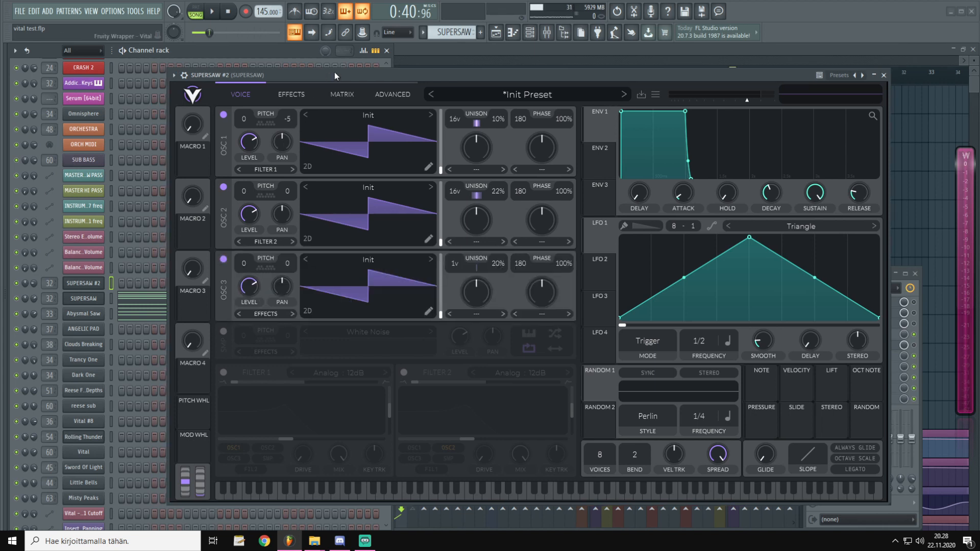
{"action": "left_click", "coordinate": [363, 260]}
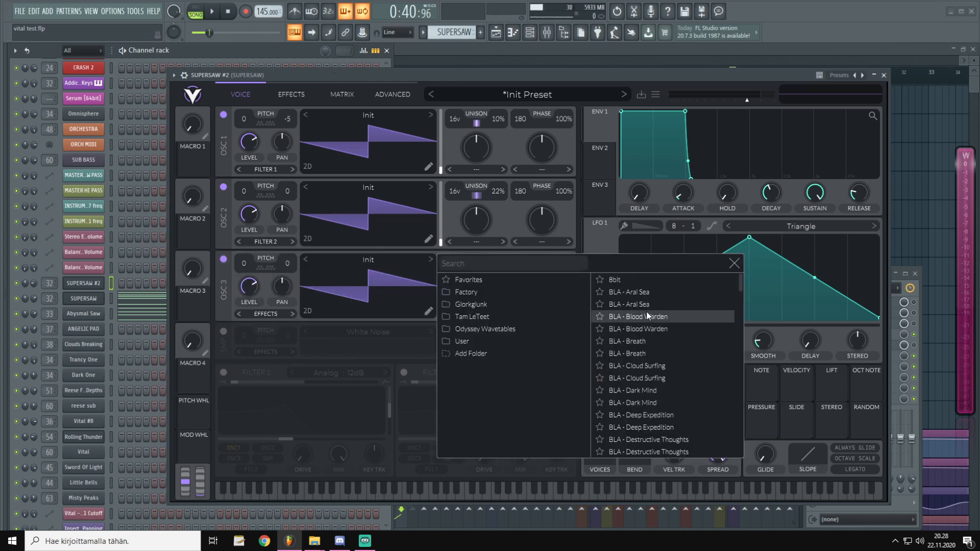
{"action": "left_click", "coordinate": [477, 293]}
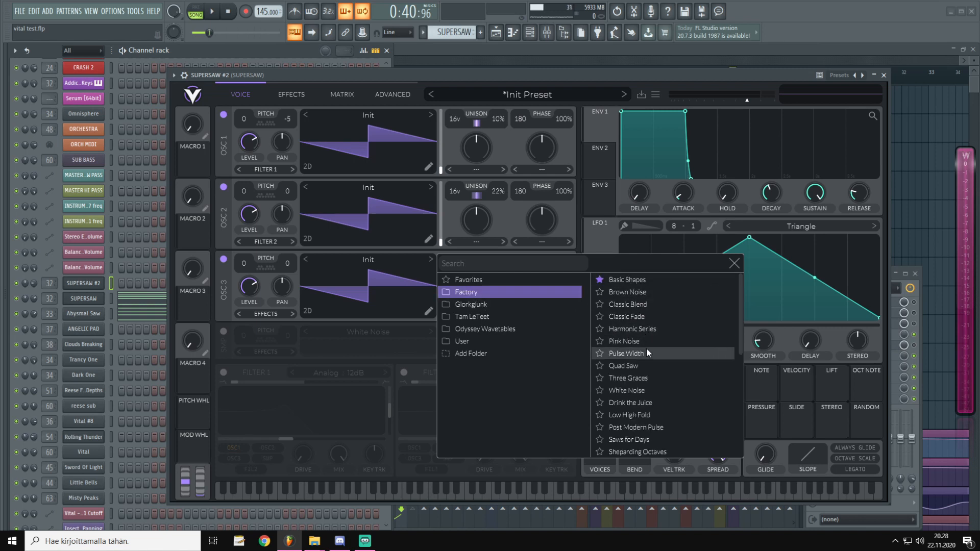
{"action": "left_click", "coordinate": [626, 365]}
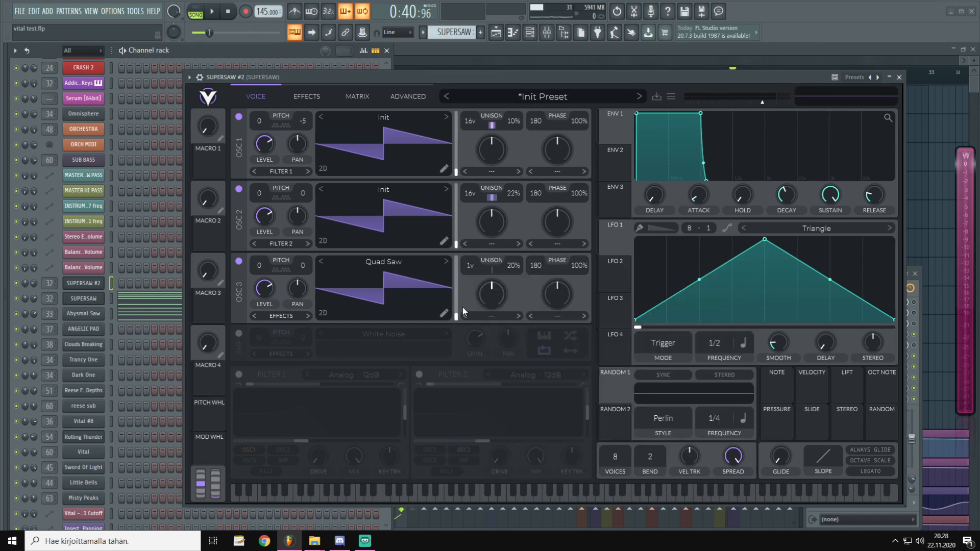
Step: Try oscillator 3's wave frame at about 41 with oscillators 1 and 2 muted, and restore the frame and both oscillators
{"action": "mouse_move", "coordinate": [458, 316]}
{"action": "left_mouse_down"}
{"action": "mouse_move", "coordinate": [470, 259]}
{"action": "mouse_move", "coordinate": [460, 306]}
{"action": "left_mouse_up"}
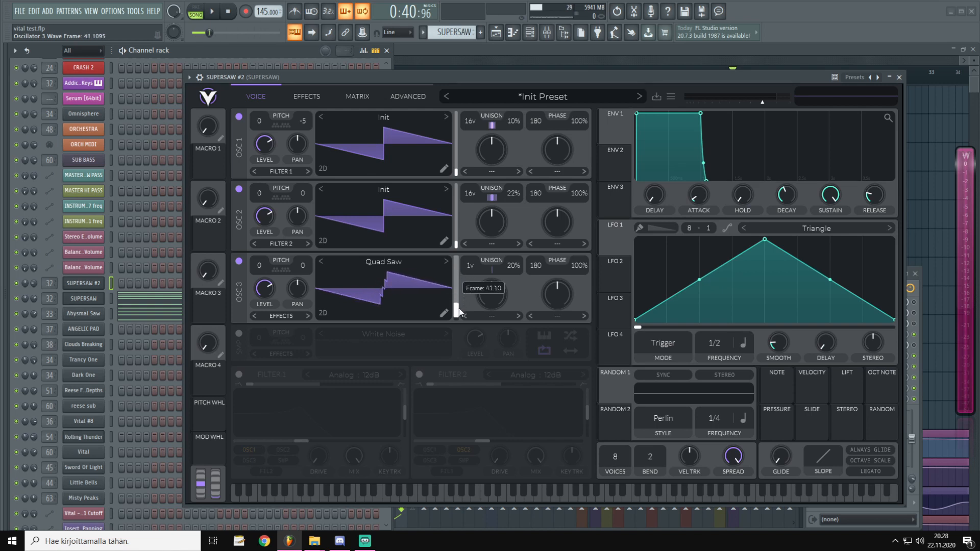
{"action": "left_click", "coordinate": [238, 188]}
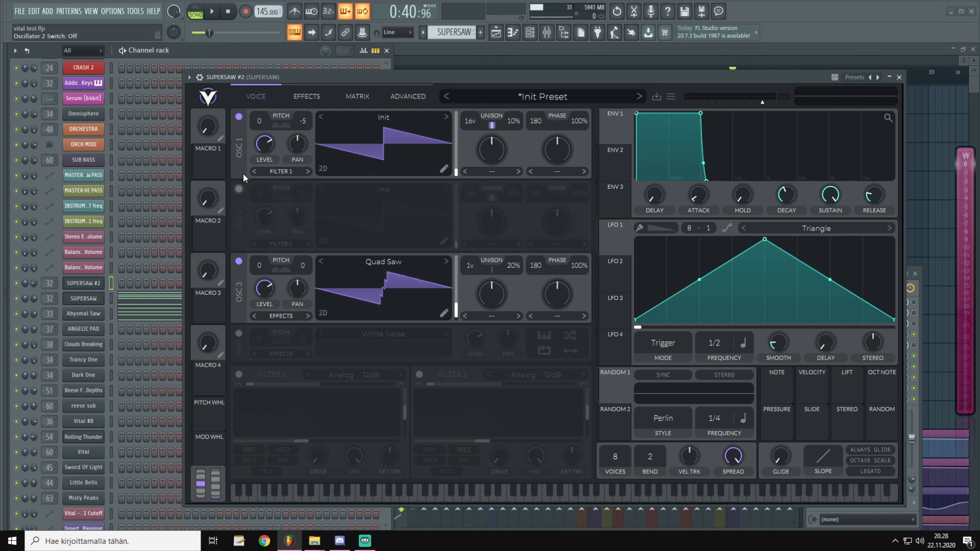
{"action": "left_click", "coordinate": [238, 117]}
{"action": "left_click_drag", "start_coordinate": [456, 311], "coordinate": [460, 332]}
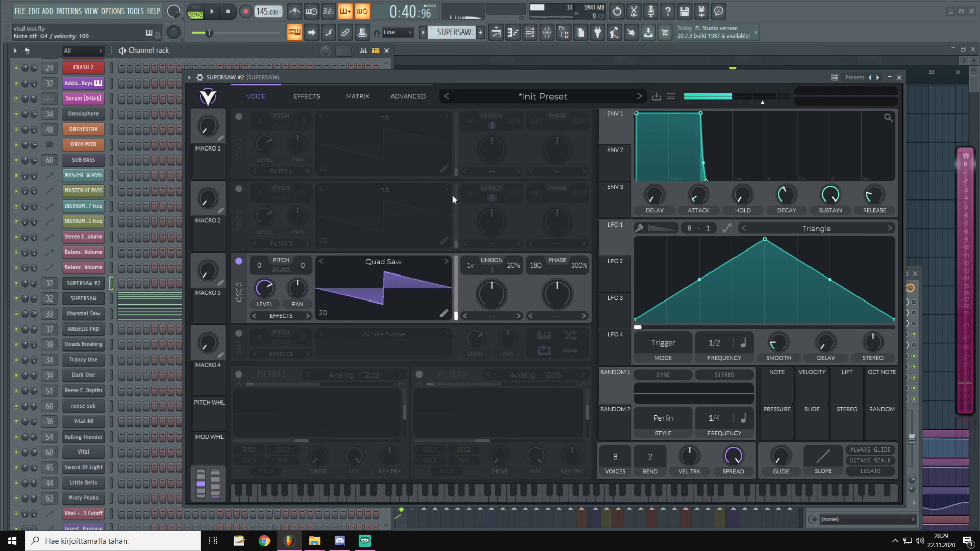
{"action": "left_click", "coordinate": [239, 188]}
{"action": "left_click", "coordinate": [239, 115]}
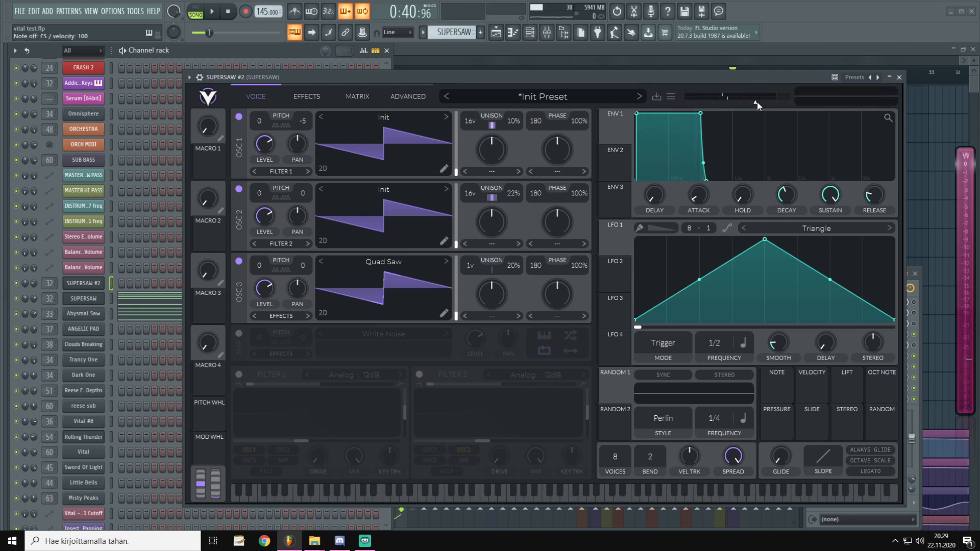
Step: Lower the synth's output volume, and enable the White Noise sampler at a low level with random phase and bounce on
{"action": "left_click_drag", "start_coordinate": [757, 102], "coordinate": [743, 103]}
{"action": "left_click", "coordinate": [238, 334]}
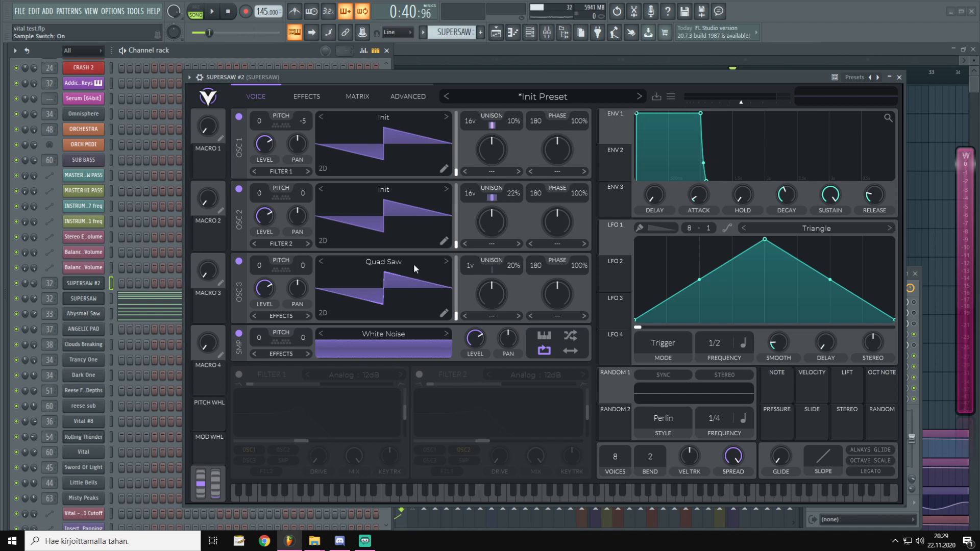
{"action": "left_click_drag", "start_coordinate": [474, 336], "coordinate": [478, 404]}
{"action": "left_click", "coordinate": [569, 337]}
{"action": "left_click", "coordinate": [572, 350]}
Step: Route oscillators 1, 2 and 3 to Filter 1 and the noise sampler to Filter 1+2
{"action": "left_click", "coordinate": [272, 170]}
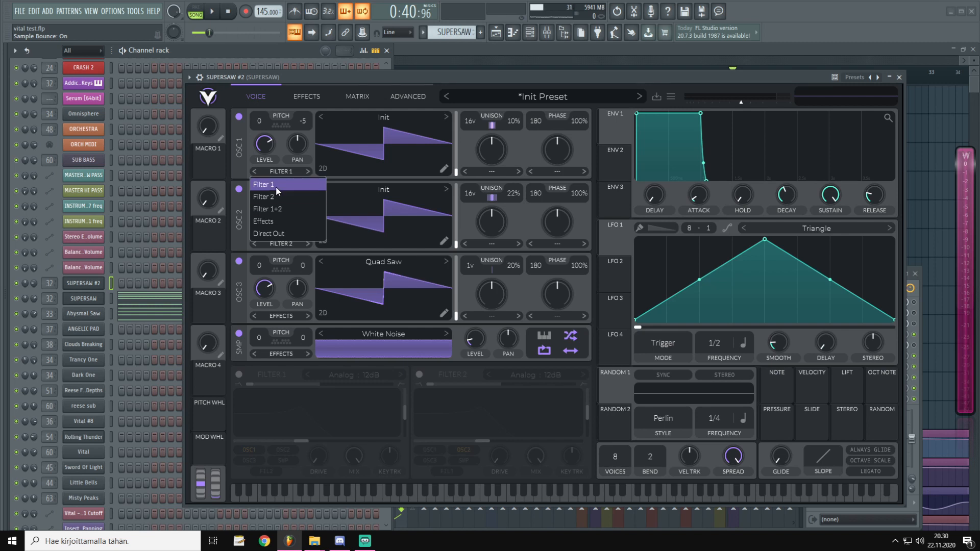
{"action": "left_click", "coordinate": [276, 186]}
{"action": "left_click", "coordinate": [279, 244]}
{"action": "left_click", "coordinate": [281, 259]}
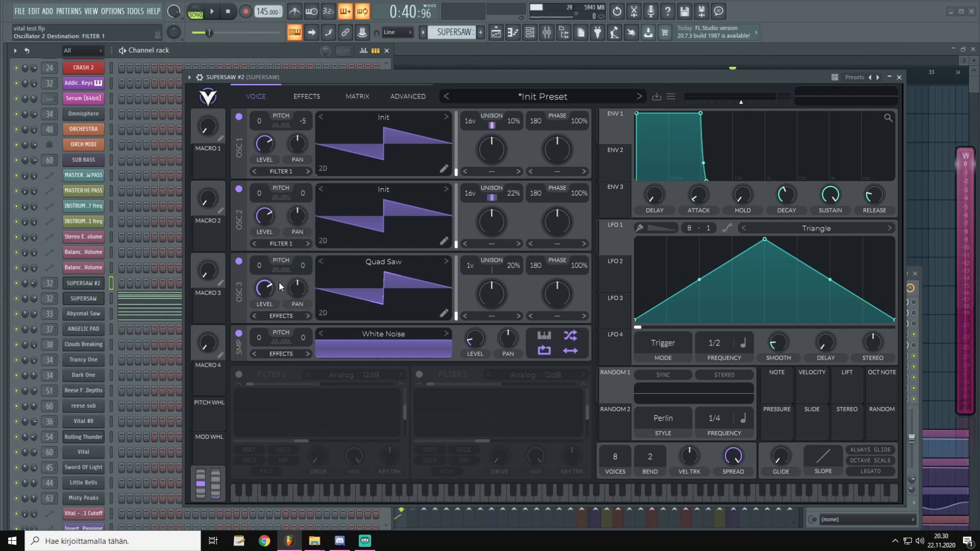
{"action": "left_click", "coordinate": [276, 316]}
{"action": "left_click", "coordinate": [278, 331]}
{"action": "left_click", "coordinate": [280, 356]}
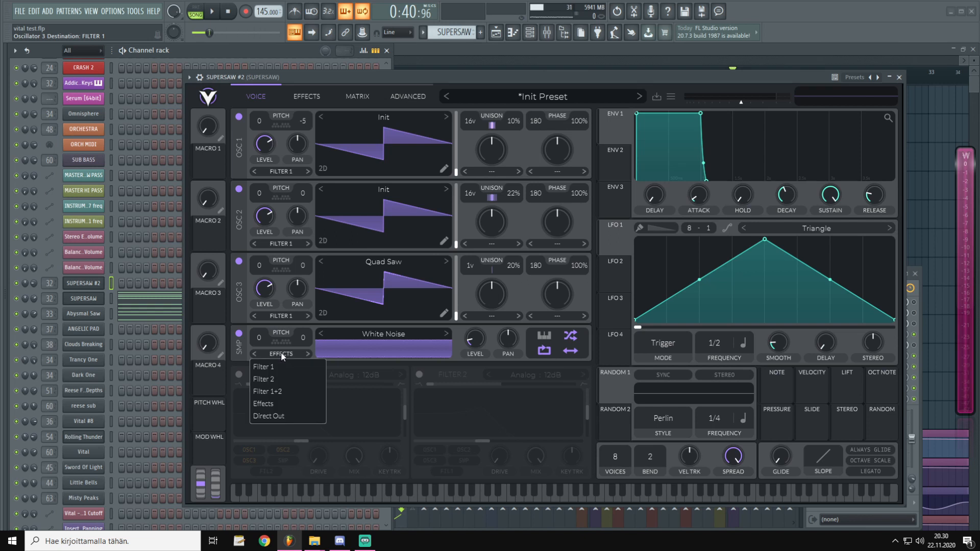
{"action": "left_click", "coordinate": [283, 390]}
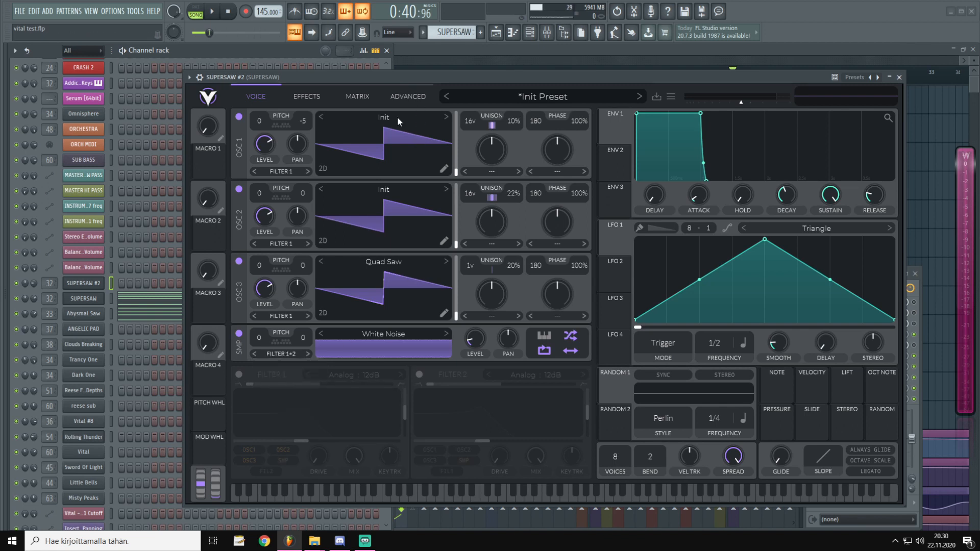
Step: Enable Filter 1, assign Macro 1 to its cutoff with the macro turned fully up, and slightly lower the filter's resonance
{"action": "left_click", "coordinate": [237, 374]}
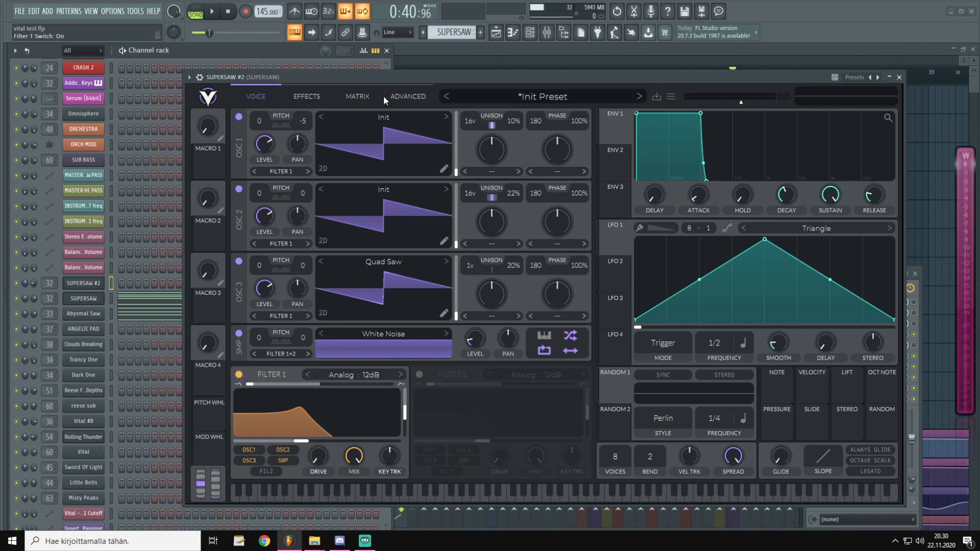
{"action": "left_click_drag", "start_coordinate": [381, 75], "coordinate": [380, 90]}
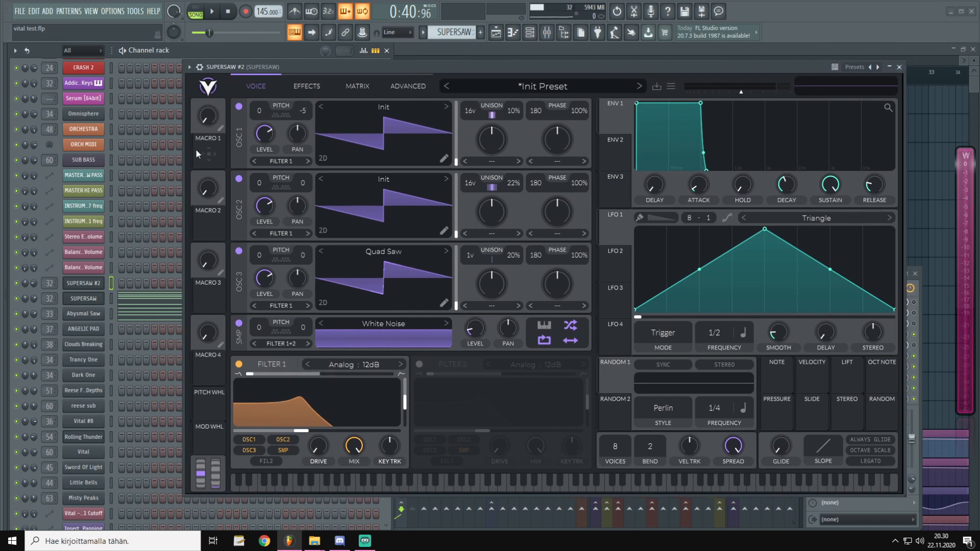
{"action": "left_click_drag", "start_coordinate": [204, 151], "coordinate": [307, 429]}
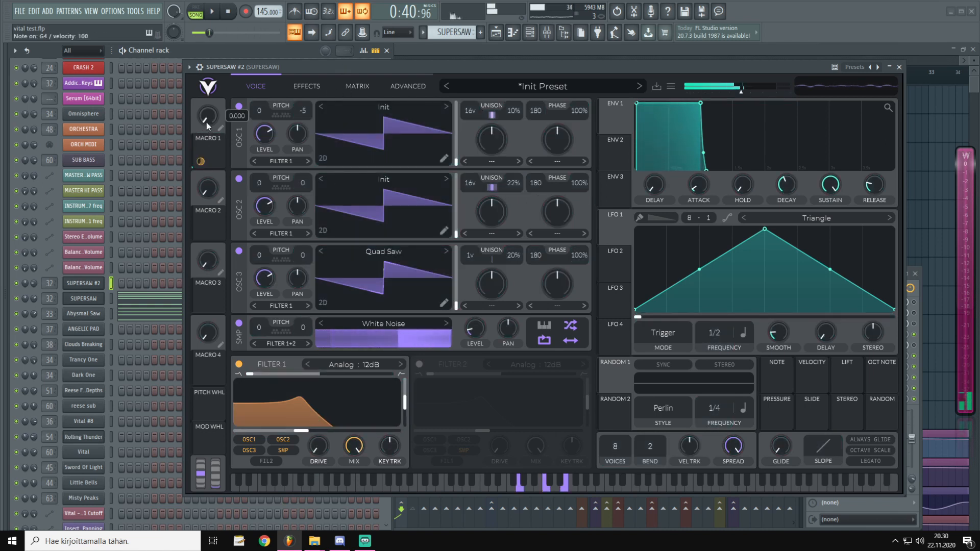
{"action": "left_click_drag", "start_coordinate": [213, 97], "coordinate": [225, 24]}
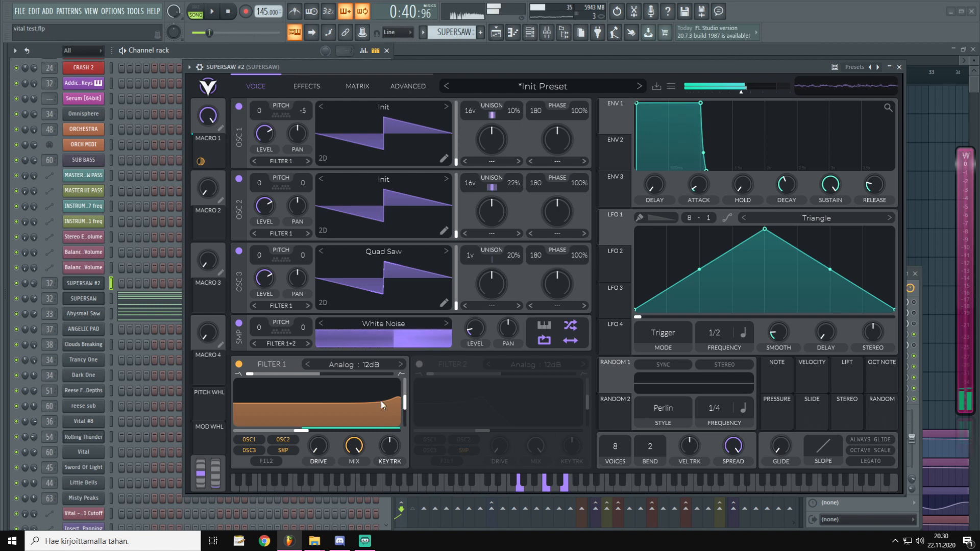
{"action": "left_click_drag", "start_coordinate": [406, 406], "coordinate": [405, 411]}
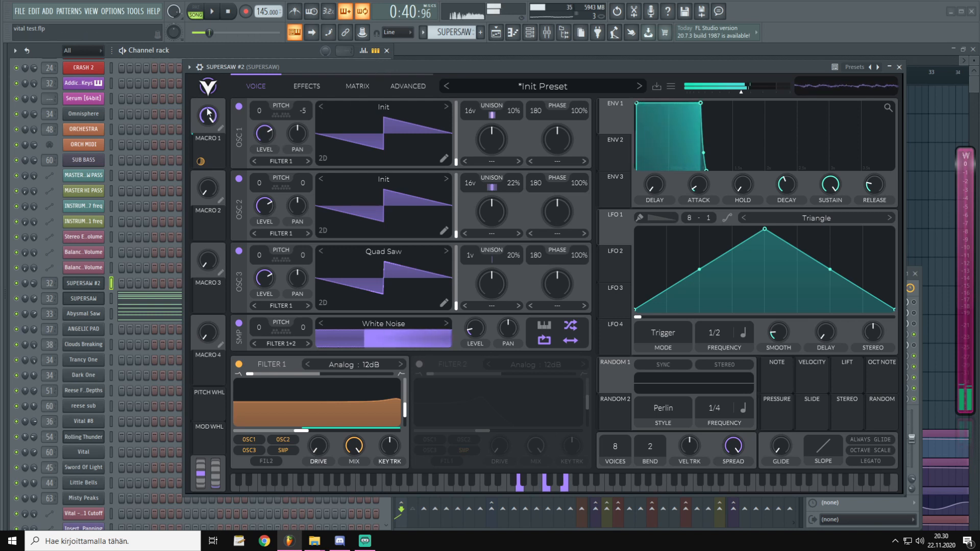
Step: Lower Filter 1's resonance to near minimum and raise its base cutoff to about 1326 Hz, sweeping Macro 1 and leaving it fully up
{"action": "left_click_drag", "start_coordinate": [208, 115], "coordinate": [206, 160]}
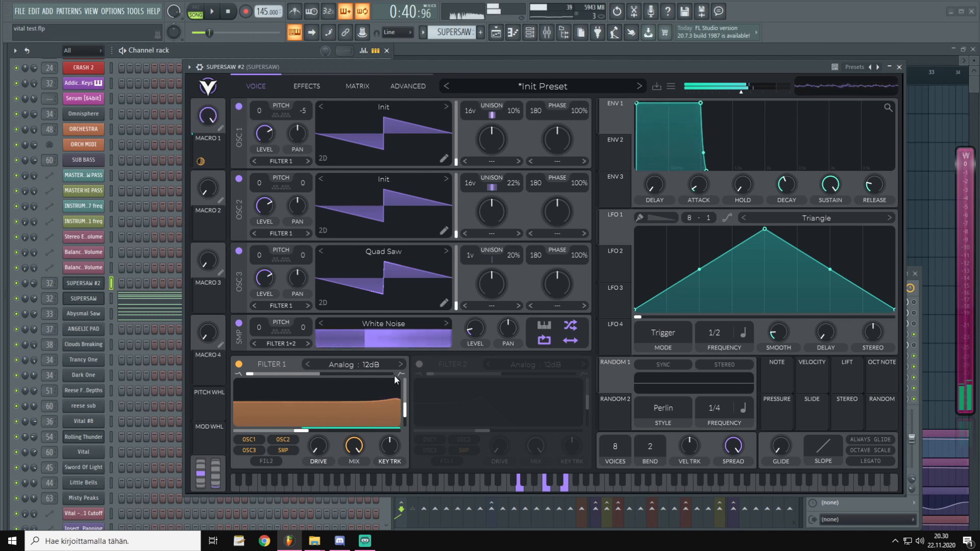
{"action": "left_click_drag", "start_coordinate": [406, 413], "coordinate": [407, 417]}
{"action": "left_click_drag", "start_coordinate": [216, 114], "coordinate": [221, 71]}
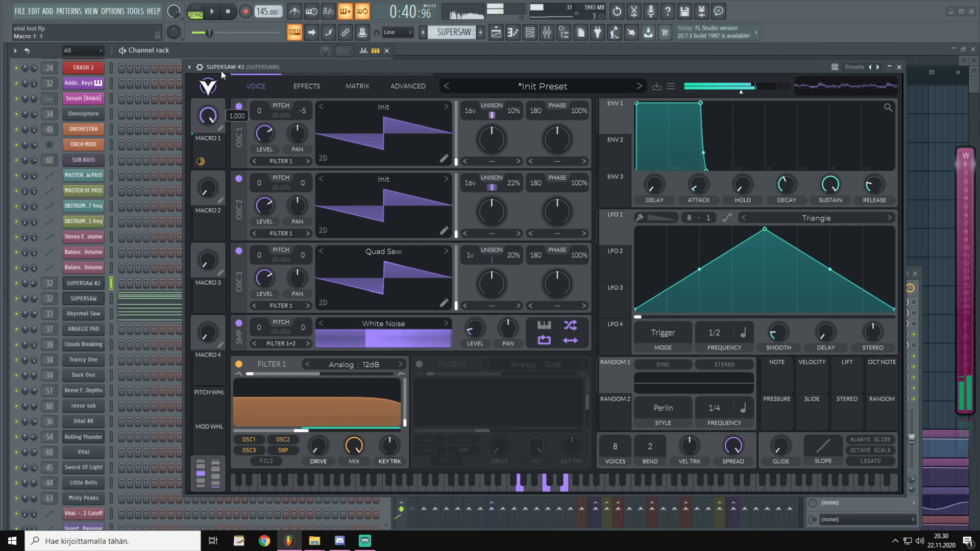
{"action": "left_click_drag", "start_coordinate": [299, 432], "coordinate": [329, 421]}
{"action": "mouse_move", "coordinate": [317, 419]}
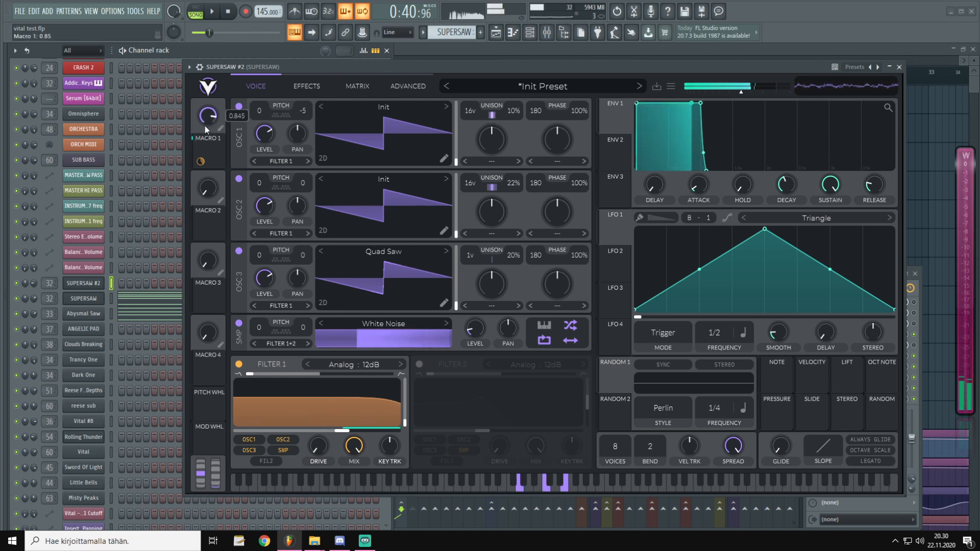
{"action": "left_click_drag", "start_coordinate": [207, 120], "coordinate": [309, 448]}
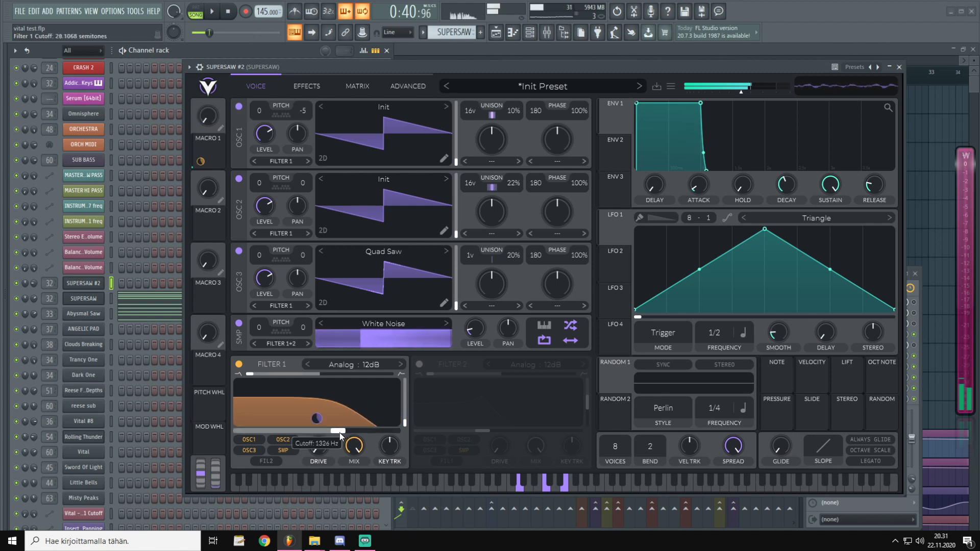
{"action": "left_click_drag", "start_coordinate": [215, 121], "coordinate": [210, 60]}
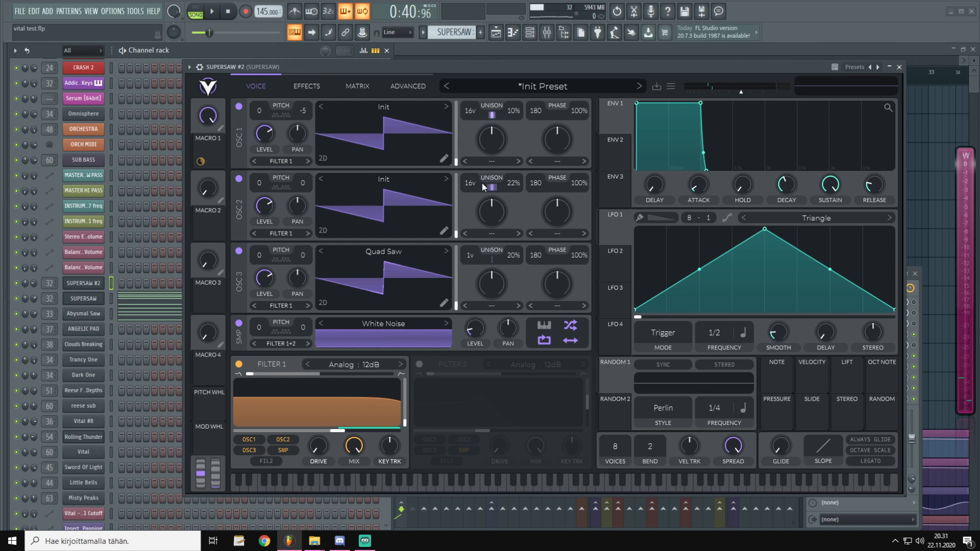
Step: Enable Filter 2 as a high-pass with blend 2, resonance about 1.9% and cutoff about 7062 Hz
{"action": "left_click", "coordinate": [419, 364]}
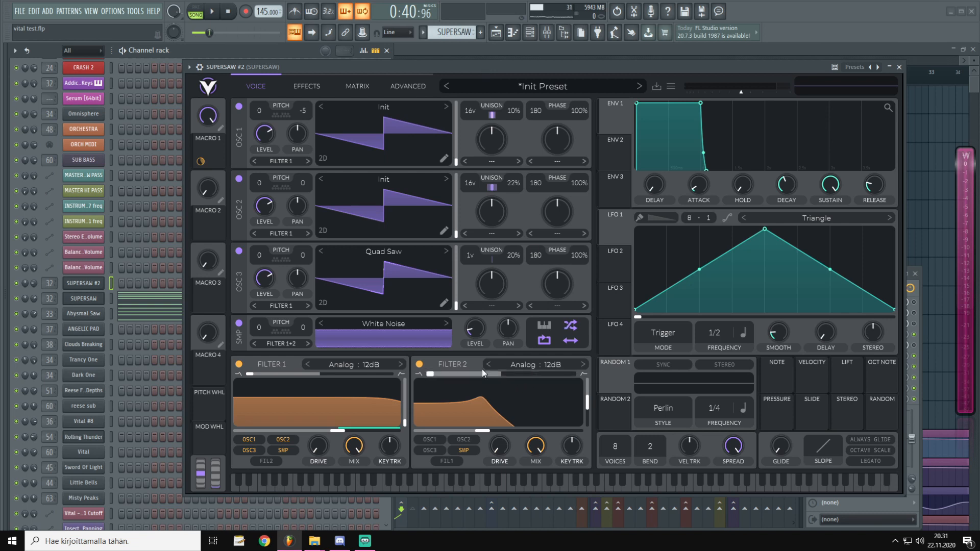
{"action": "mouse_move", "coordinate": [430, 375]}
{"action": "left_click_drag", "start_coordinate": [453, 378], "coordinate": [584, 395]}
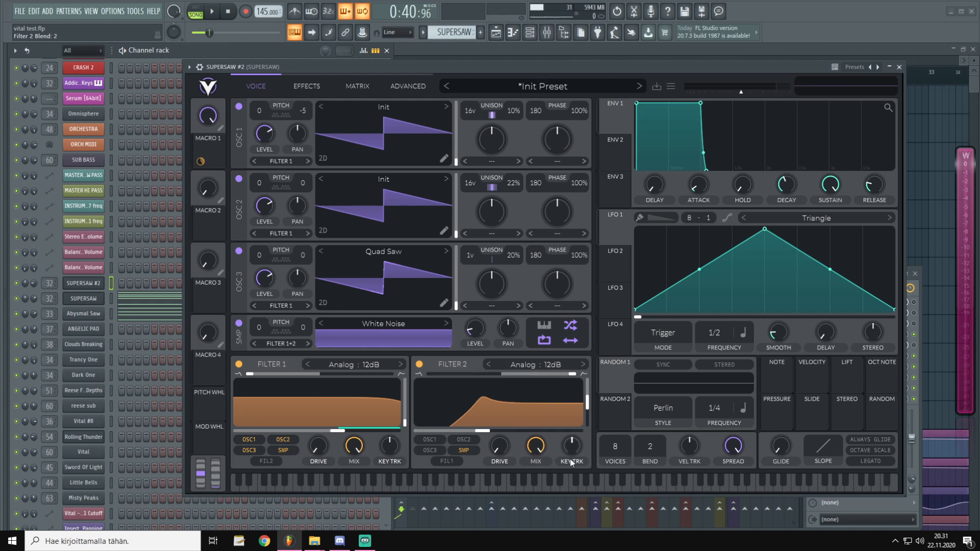
{"action": "left_click_drag", "start_coordinate": [586, 405], "coordinate": [586, 425]}
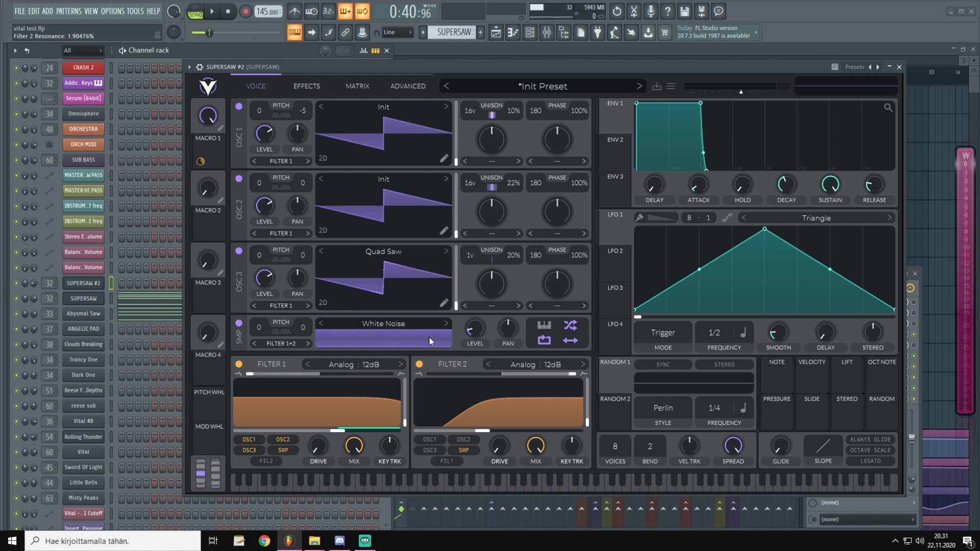
{"action": "left_click_drag", "start_coordinate": [424, 71], "coordinate": [414, 76]}
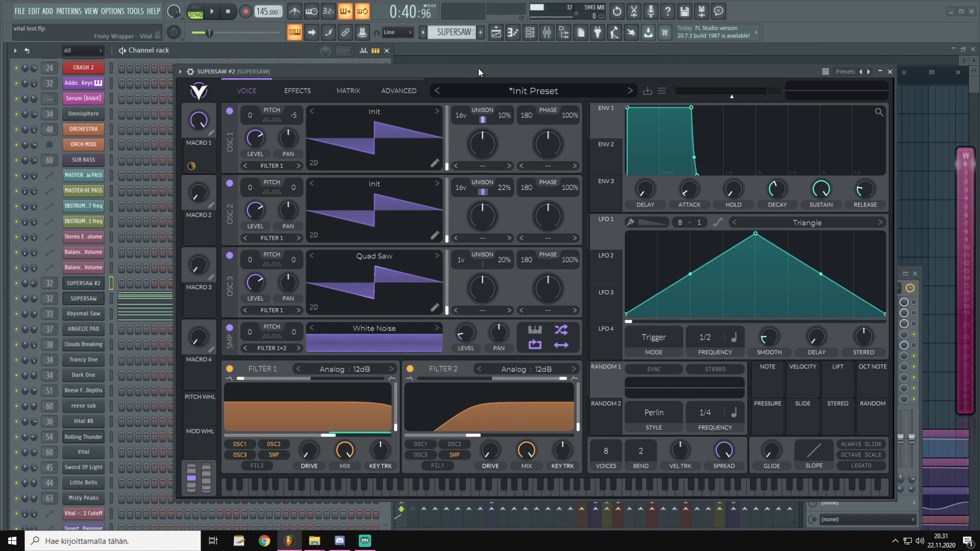
{"action": "left_click_drag", "start_coordinate": [474, 436], "coordinate": [544, 452]}
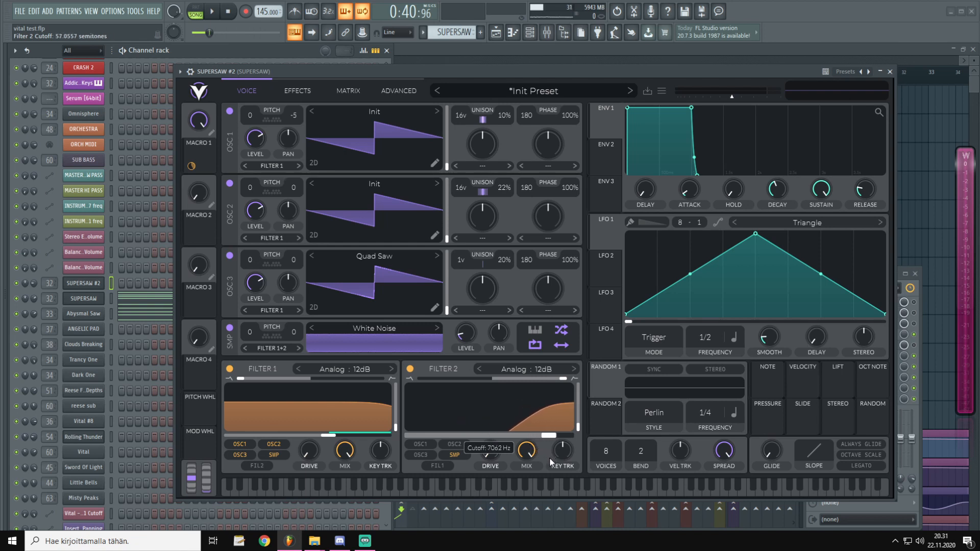
{"action": "left_click_drag", "start_coordinate": [550, 463], "coordinate": [550, 464]}
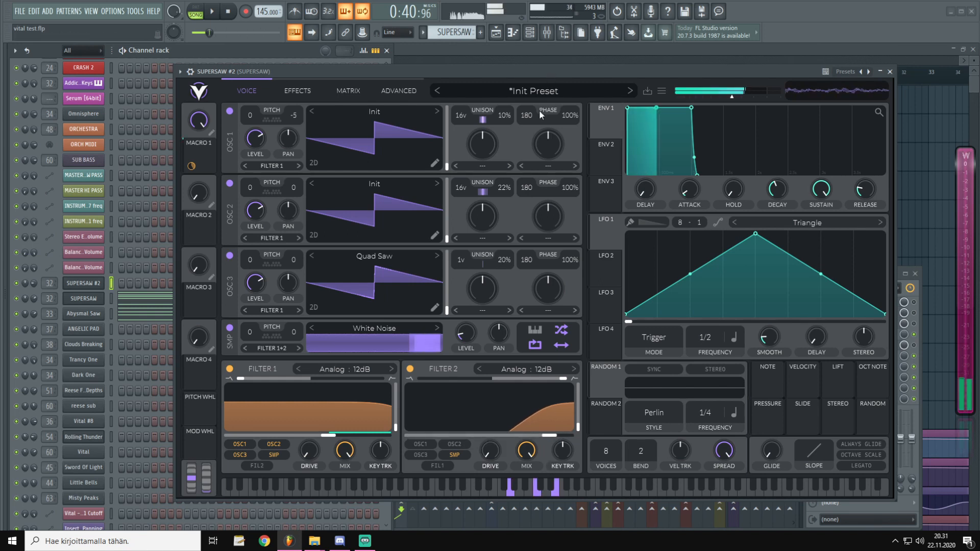
Step: Set the White Noise level to about 0.04, and compare the sound with the sampler off and on
{"action": "mouse_move", "coordinate": [464, 333]}
{"action": "left_mouse_down"}
{"action": "mouse_move", "coordinate": [497, 276]}
{"action": "mouse_move", "coordinate": [481, 343]}
{"action": "left_mouse_up"}
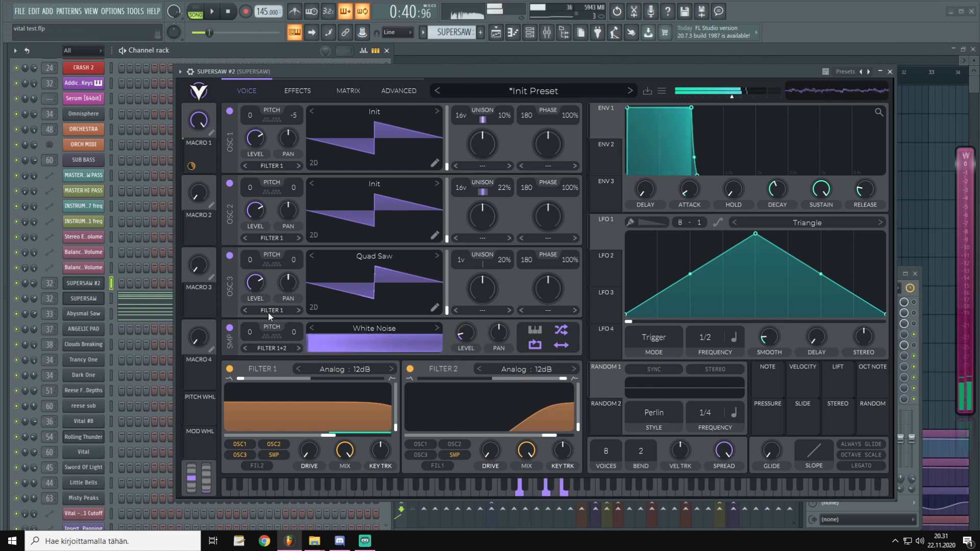
{"action": "left_click", "coordinate": [229, 329]}
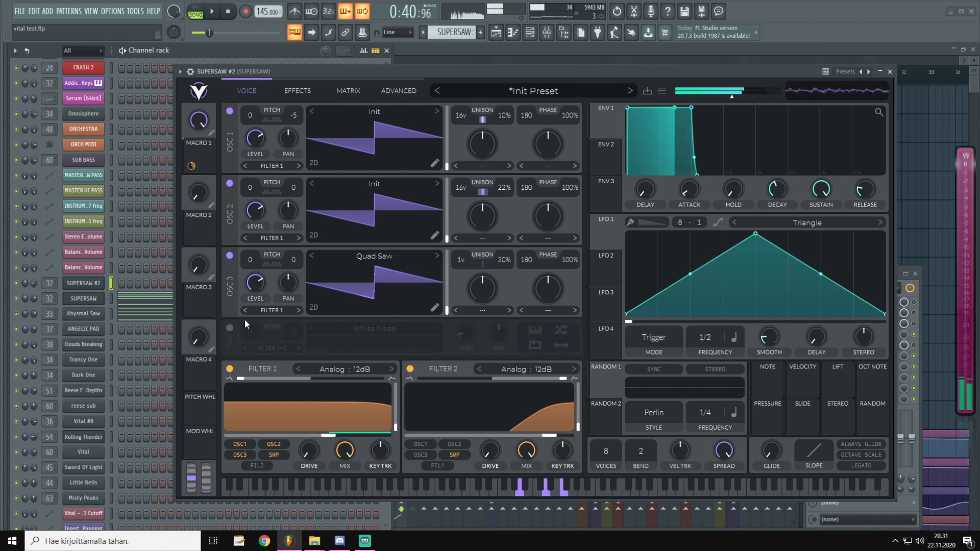
{"action": "left_click", "coordinate": [230, 330]}
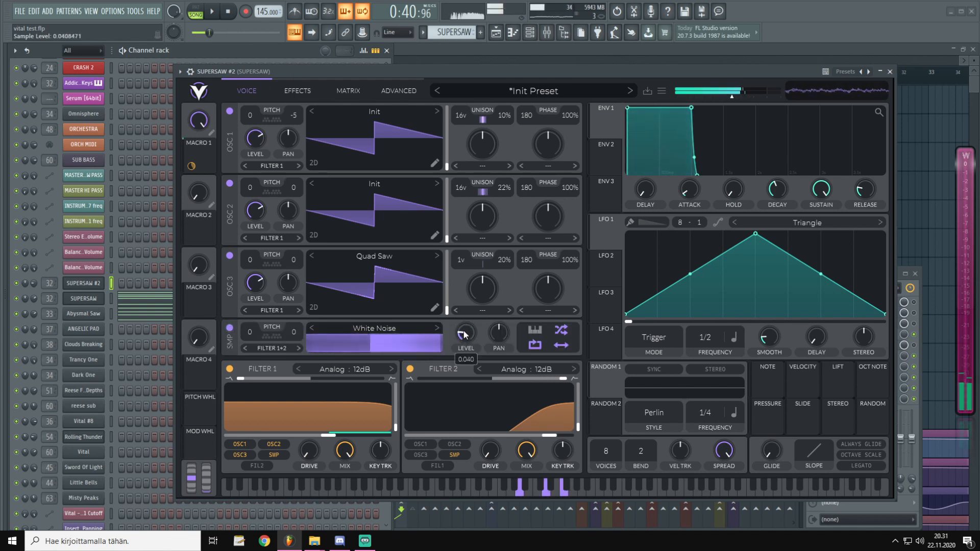
{"action": "left_click", "coordinate": [230, 327]}
{"action": "left_click", "coordinate": [230, 328]}
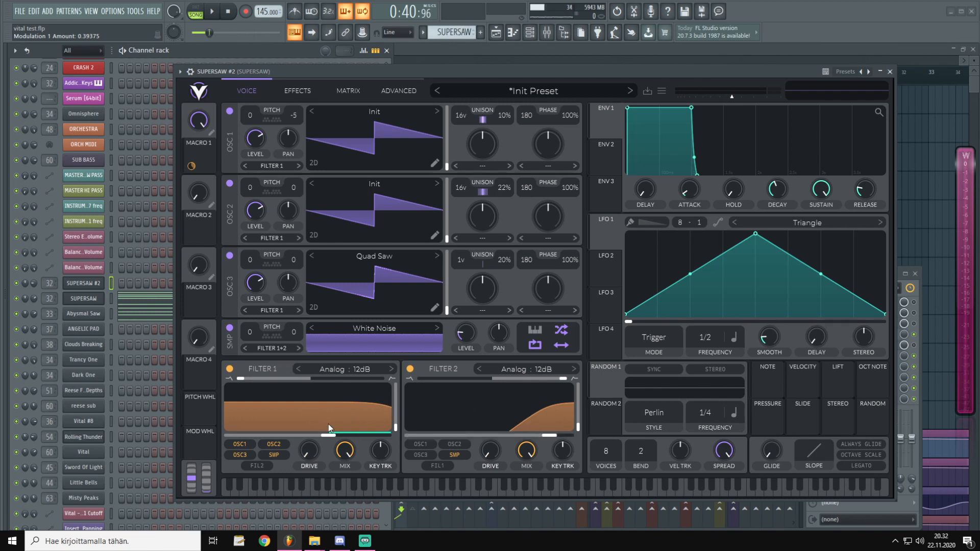
Step: Set Filter 1's cutoff to about 23.9 semitones and lower the White Noise level to about 0.031
{"action": "left_click_drag", "start_coordinate": [326, 439], "coordinate": [322, 439]}
{"action": "left_click_drag", "start_coordinate": [518, 68], "coordinate": [511, 72]}
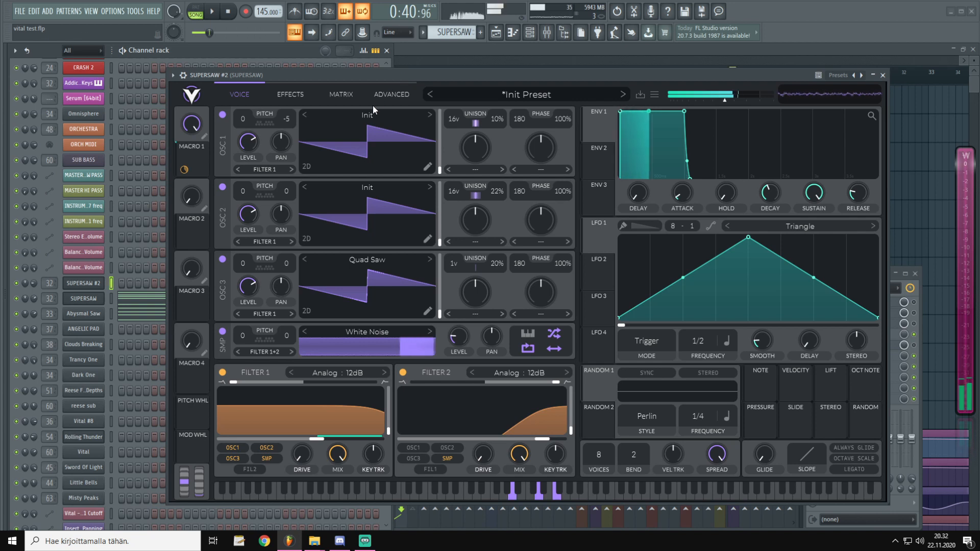
{"action": "mouse_move", "coordinate": [317, 440]}
{"action": "left_mouse_down"}
{"action": "mouse_move", "coordinate": [329, 442]}
{"action": "mouse_move", "coordinate": [318, 449]}
{"action": "left_mouse_up"}
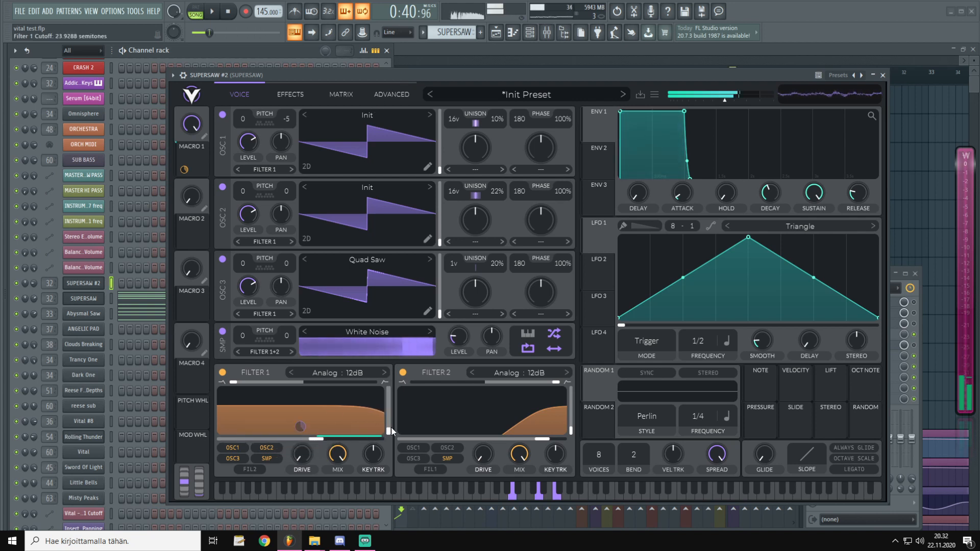
{"action": "left_click_drag", "start_coordinate": [458, 334], "coordinate": [458, 340]}
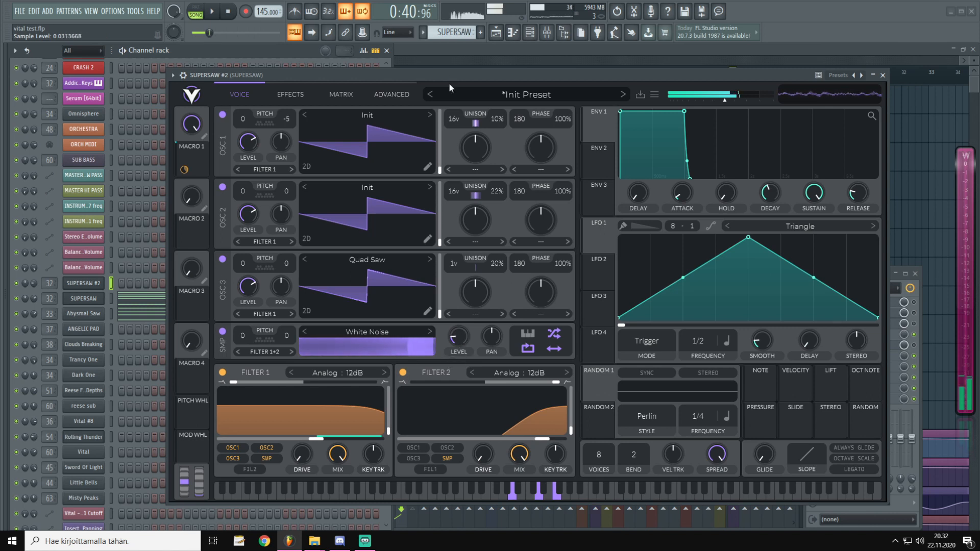
{"action": "left_click", "coordinate": [450, 63]}
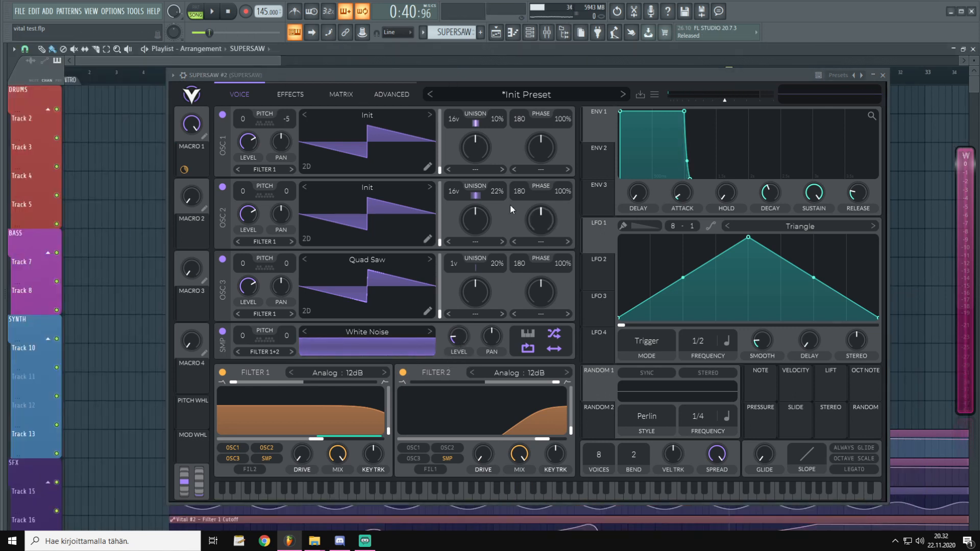
Step: Enable the Chorus effect, audition a chord, and set the chorus mix to maximum and its depth to 56.5%
{"action": "left_click", "coordinate": [289, 94]}
{"action": "left_click", "coordinate": [242, 109]}
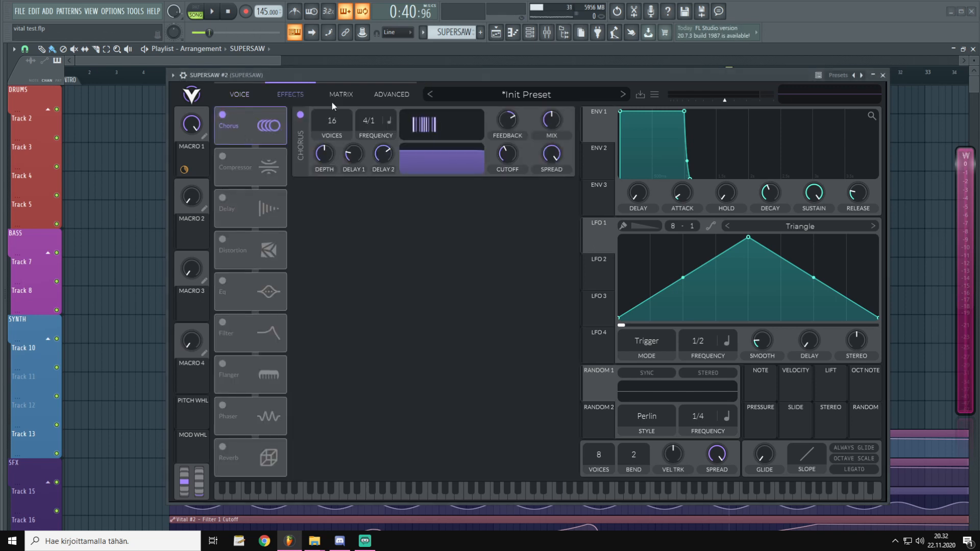
{"action": "key", "text": "w"}
{"action": "key", "text": "r"}
{"action": "key", "text": "n"}
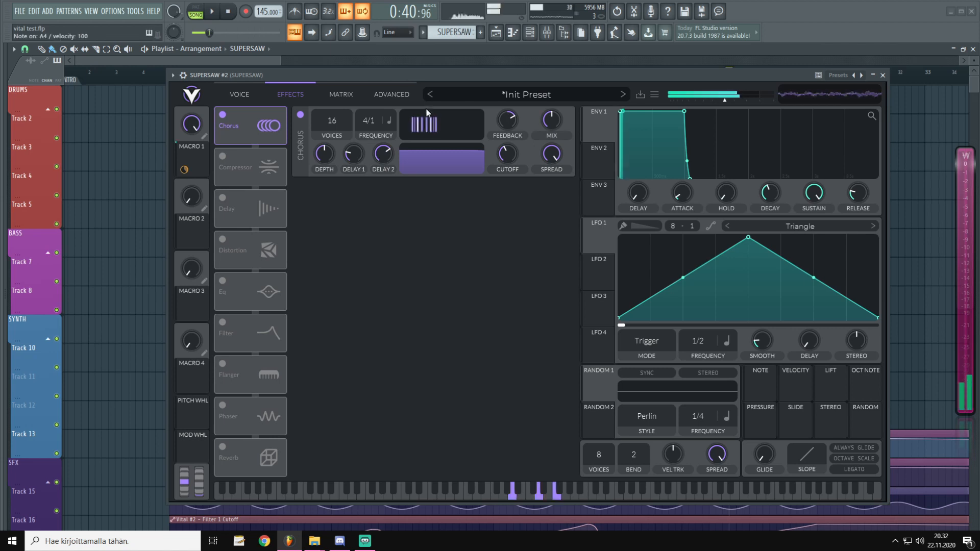
{"action": "left_click_drag", "start_coordinate": [554, 118], "coordinate": [571, 55]}
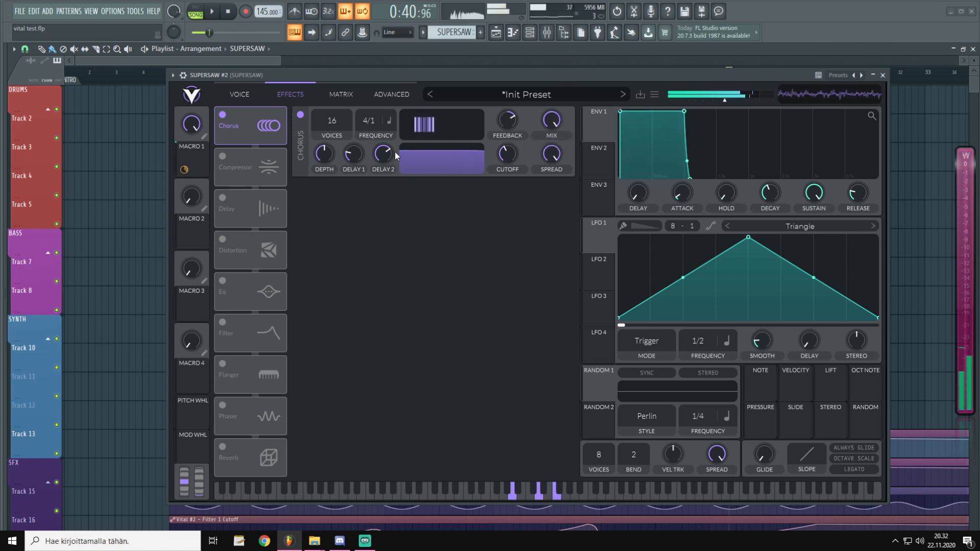
{"action": "mouse_move", "coordinate": [330, 160]}
{"action": "left_mouse_down"}
{"action": "mouse_move", "coordinate": [332, 135]}
{"action": "mouse_move", "coordinate": [329, 153]}
{"action": "left_mouse_up"}
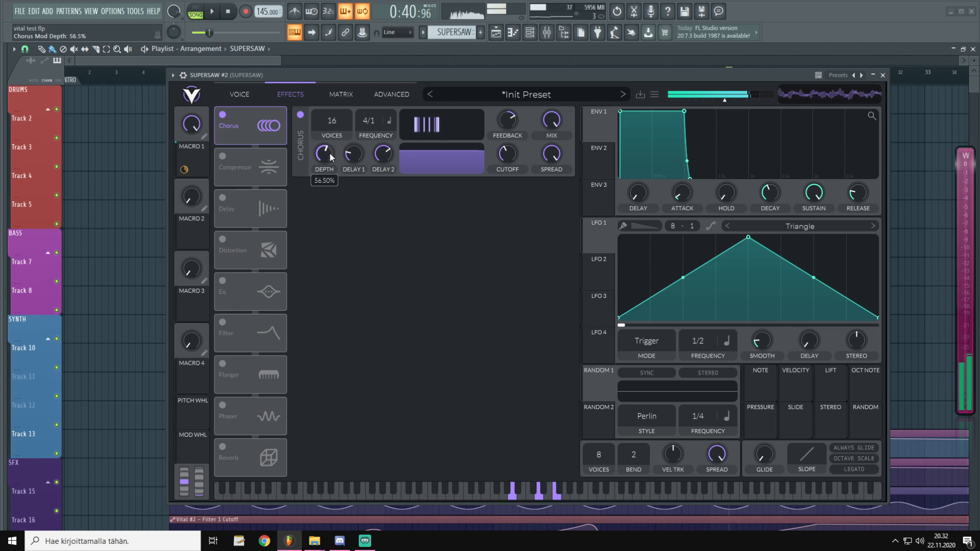
{"action": "left_click_drag", "start_coordinate": [353, 75], "coordinate": [342, 71]}
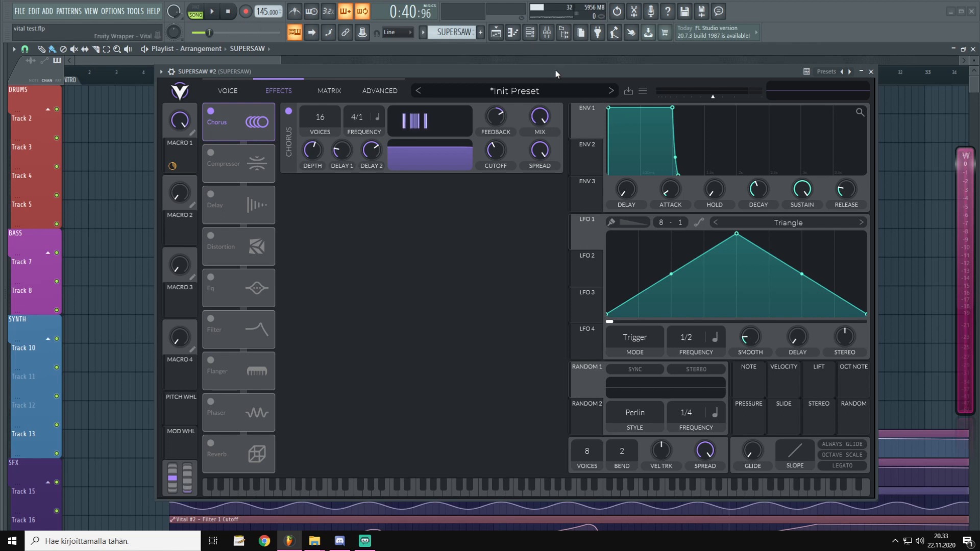
{"action": "left_click_drag", "start_coordinate": [555, 70], "coordinate": [554, 74]}
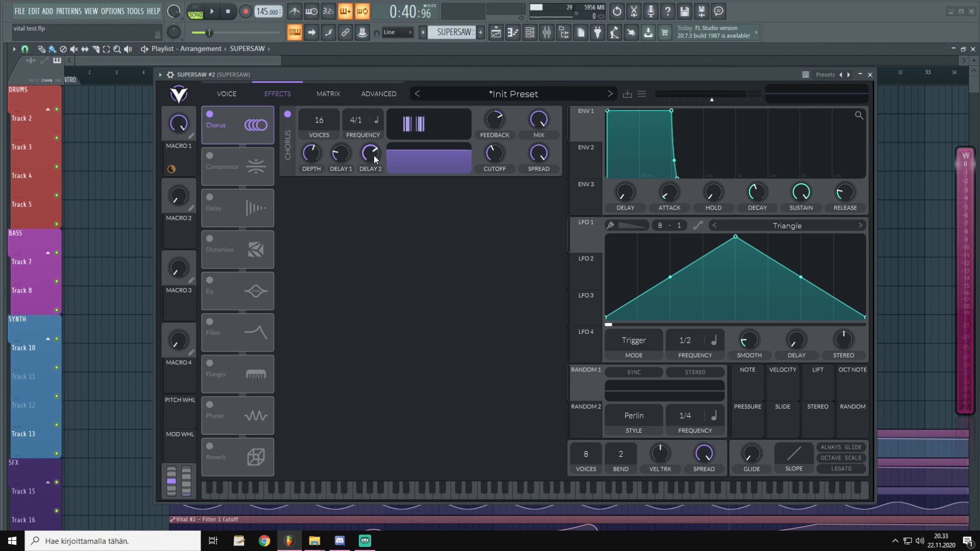
Step: Audition notes and chords with the chorus, and reduce the chorus mix to a low amount
{"action": "key", "text": "x"}
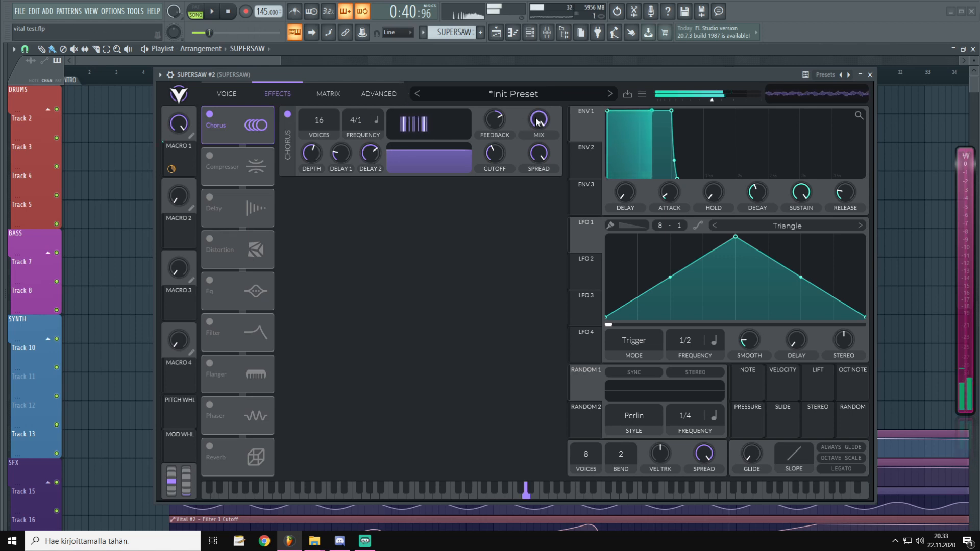
{"action": "key", "text": "n"}
{"action": "key", "text": "w"}
{"action": "key", "text": "r"}
{"action": "key", "text": "n"}
{"action": "key", "text": "w"}
{"action": "key", "text": "r"}
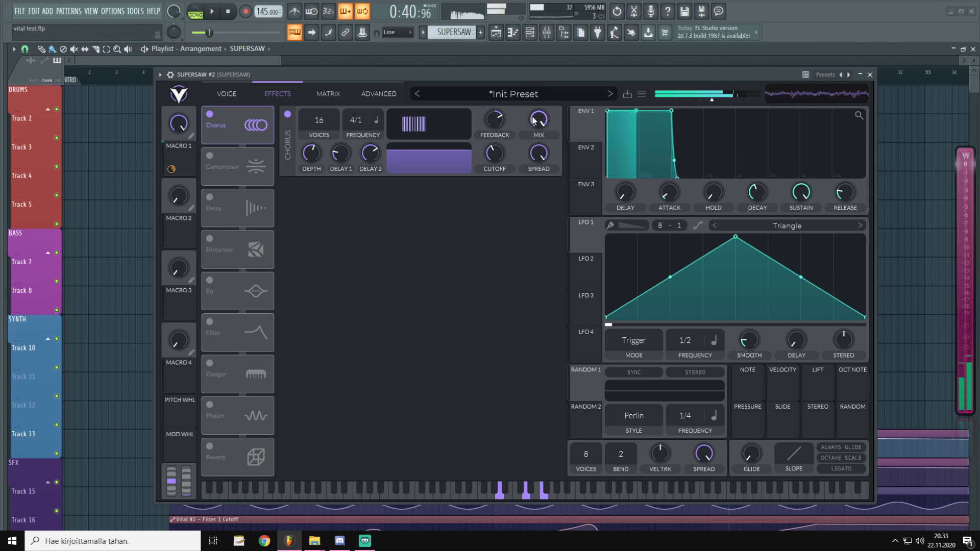
{"action": "left_click", "coordinate": [532, 120]}
{"action": "left_click_drag", "start_coordinate": [532, 120], "coordinate": [537, 218]}
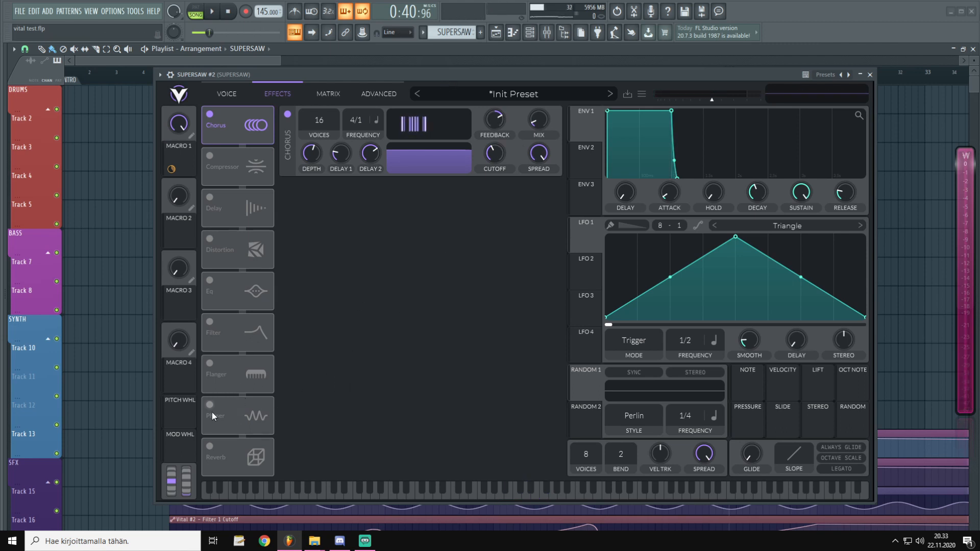
Step: Enable the Distortion effect, place it directly after the Chorus in the effects chain, and set its type to Hard Clip
{"action": "left_click", "coordinate": [208, 238]}
{"action": "left_click_drag", "start_coordinate": [222, 250], "coordinate": [250, 168]}
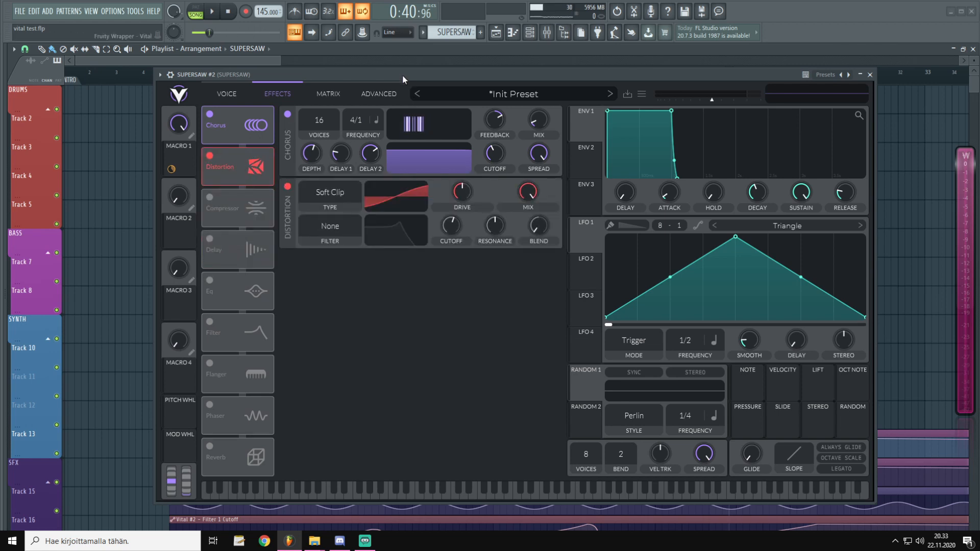
{"action": "left_click", "coordinate": [329, 194]}
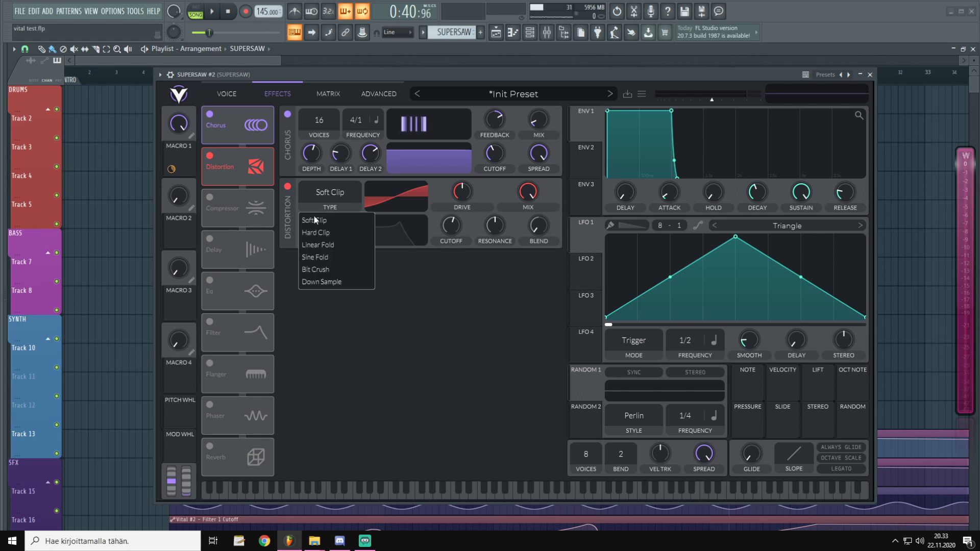
{"action": "left_click", "coordinate": [314, 232]}
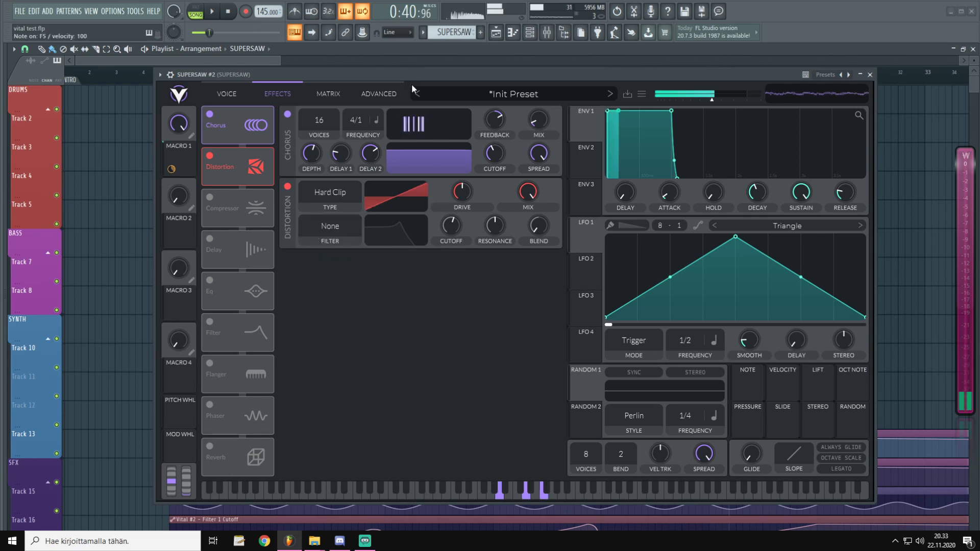
Step: Lower the distortion's drive slightly and its mix to just below half, and compare the sound with the effect off and on
{"action": "left_click_drag", "start_coordinate": [469, 190], "coordinate": [512, 243]}
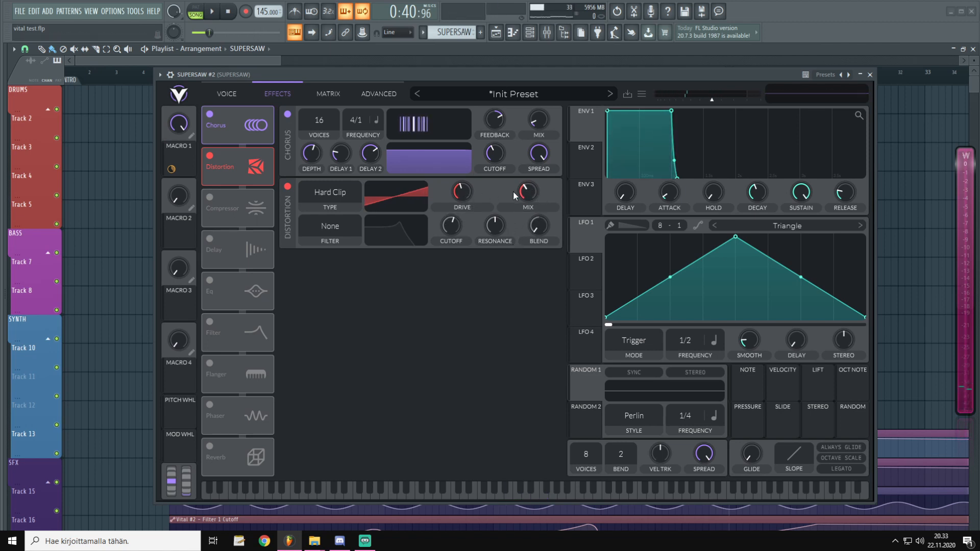
{"action": "left_click_drag", "start_coordinate": [525, 187], "coordinate": [525, 191]}
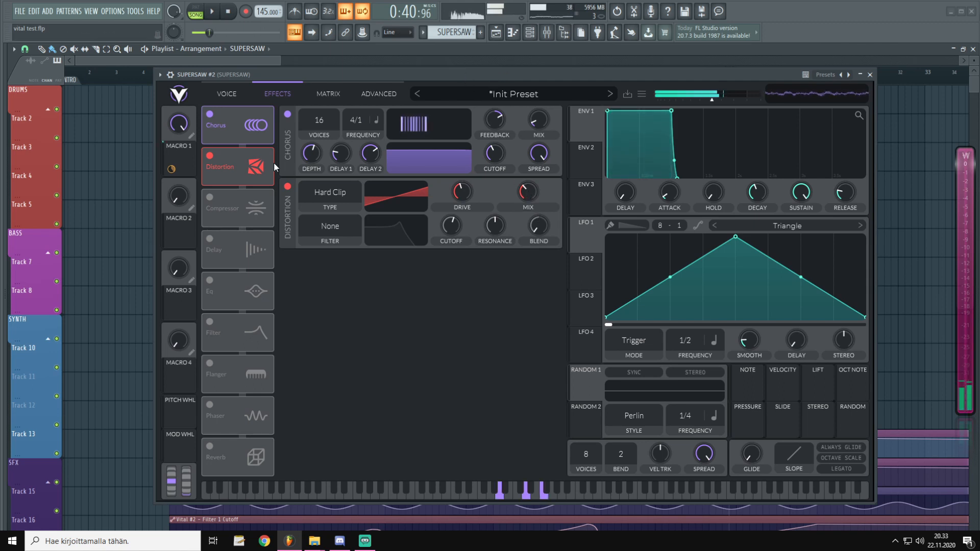
{"action": "left_click", "coordinate": [209, 156]}
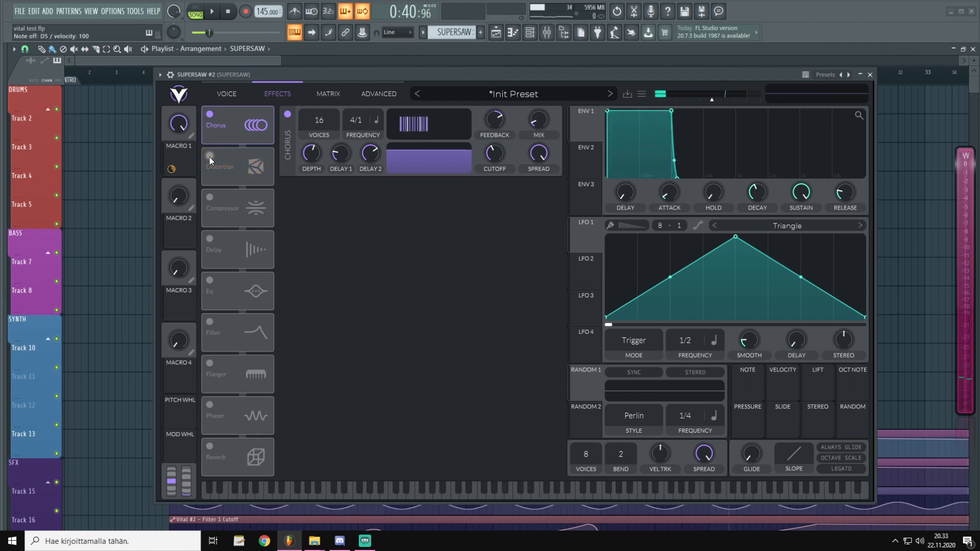
{"action": "left_click", "coordinate": [209, 156]}
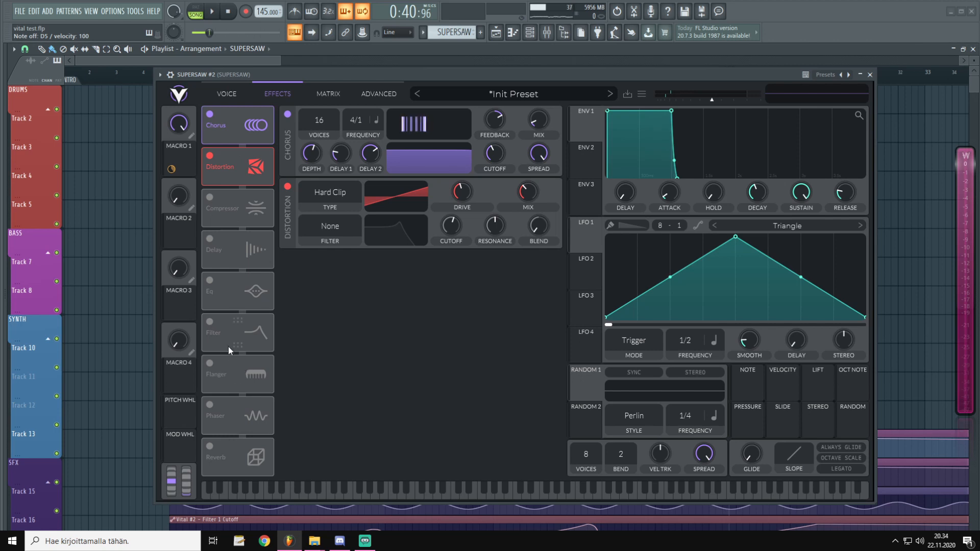
Step: Place the Eq effect directly after Distortion, enable it, and turn its low band into a low cut with about 5.12% resonance
{"action": "left_click_drag", "start_coordinate": [225, 292], "coordinate": [227, 212]}
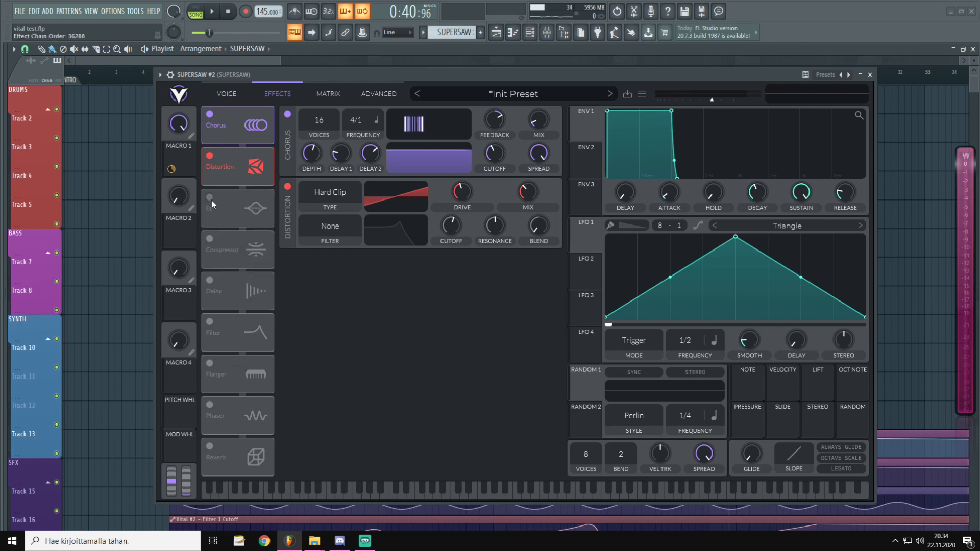
{"action": "left_click", "coordinate": [209, 198]}
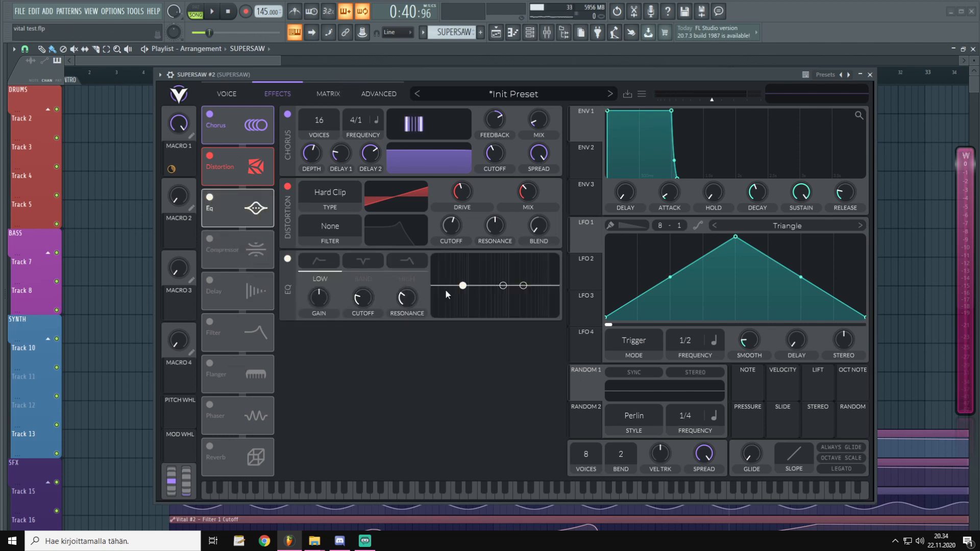
{"action": "left_click", "coordinate": [318, 262]}
{"action": "mouse_move", "coordinate": [461, 287]}
{"action": "left_mouse_down"}
{"action": "mouse_move", "coordinate": [478, 289]}
{"action": "mouse_move", "coordinate": [464, 300]}
{"action": "mouse_move", "coordinate": [471, 296]}
{"action": "left_mouse_up"}
{"action": "left_click_drag", "start_coordinate": [472, 297], "coordinate": [469, 297]}
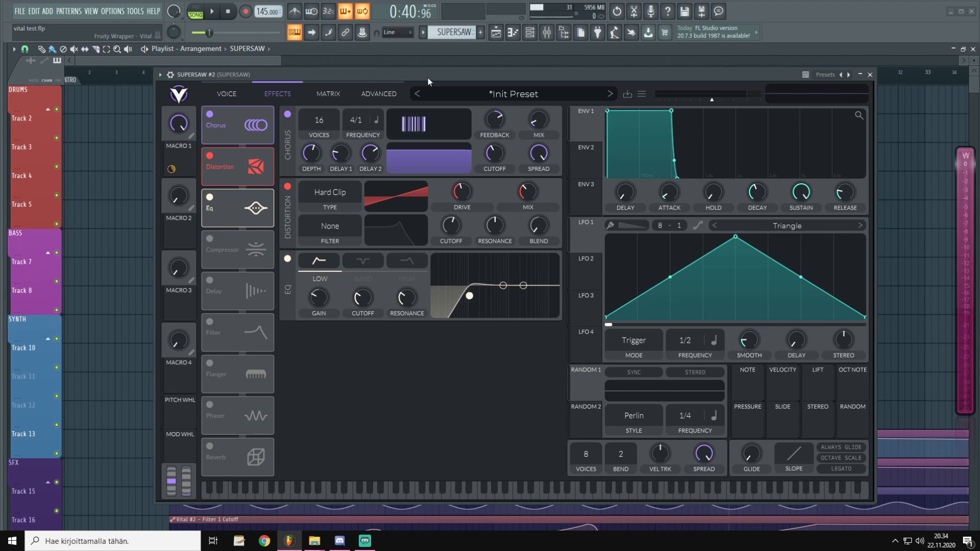
{"action": "left_click_drag", "start_coordinate": [470, 72], "coordinate": [470, 73]}
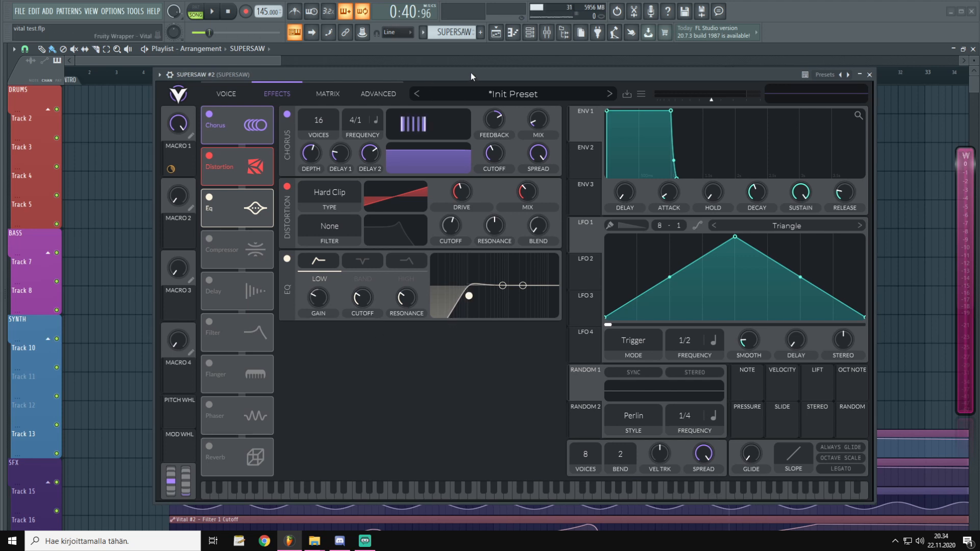
{"action": "mouse_move", "coordinate": [411, 302]}
{"action": "left_click_drag", "start_coordinate": [411, 300], "coordinate": [408, 309]}
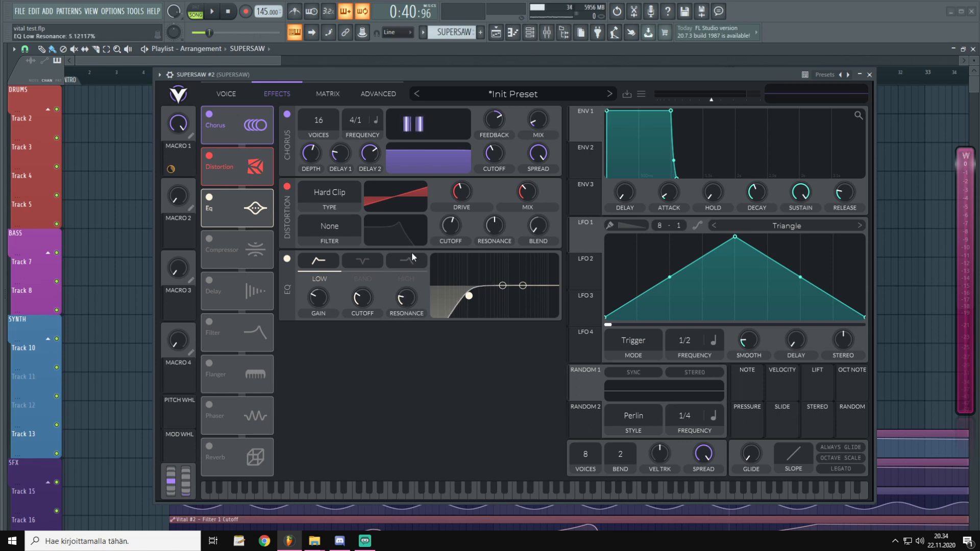
Step: Give the EQ's middle band a slight, wide cut by lowering its gain a little and reducing its resonance
{"action": "left_click", "coordinate": [363, 273]}
{"action": "left_click_drag", "start_coordinate": [502, 286], "coordinate": [504, 292]}
{"action": "scroll", "coordinate": [506, 292], "scroll_direction": "down", "scroll_amount": 5}
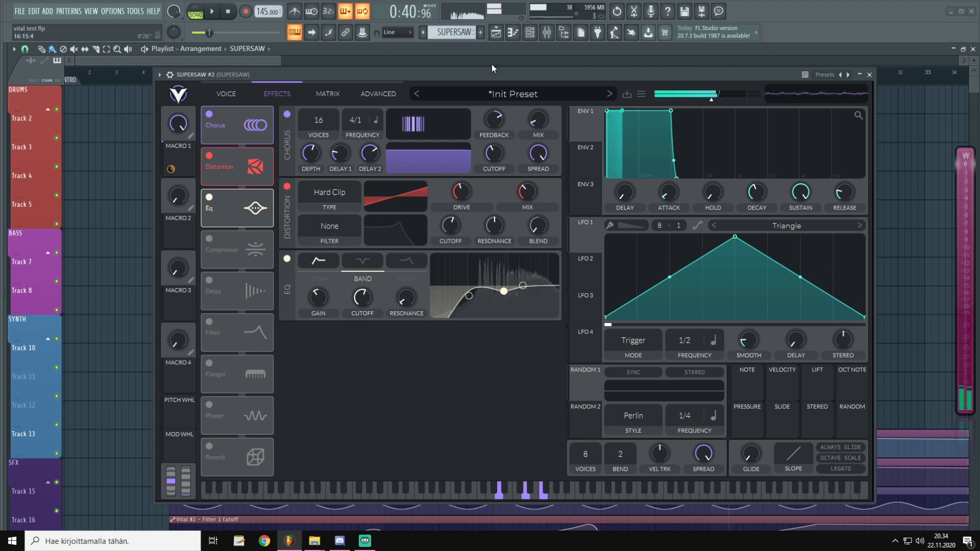
Step: Exaggerate the EQ's middle band to a 15 dB boost to audition that range, and return it to a slight, wide cut
{"action": "left_click_drag", "start_coordinate": [504, 292], "coordinate": [506, 258]}
{"action": "scroll", "coordinate": [505, 260], "scroll_direction": "up", "scroll_amount": 3}
{"action": "scroll", "coordinate": [505, 262], "scroll_direction": "up", "scroll_amount": 2}
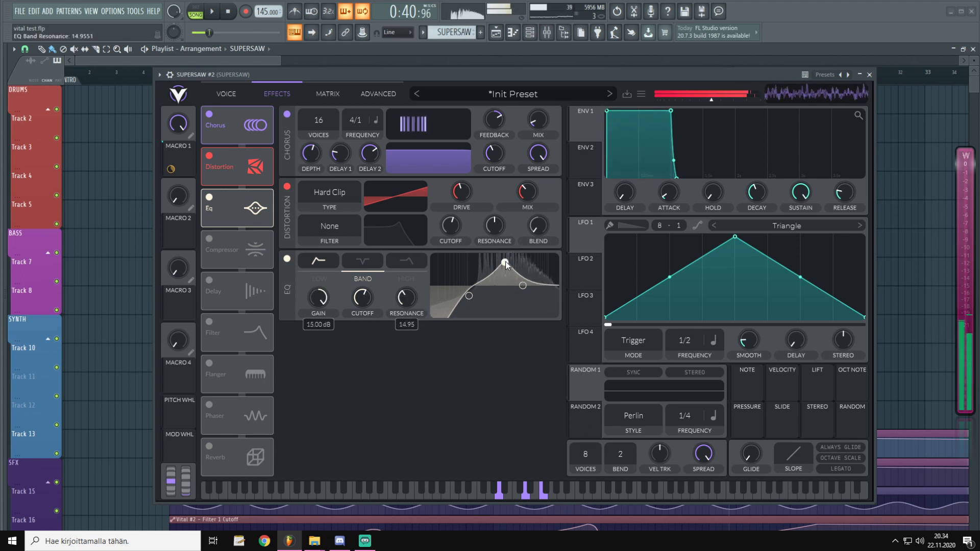
{"action": "left_click_drag", "start_coordinate": [505, 261], "coordinate": [503, 292]}
{"action": "scroll", "coordinate": [507, 301], "scroll_direction": "down", "scroll_amount": 6}
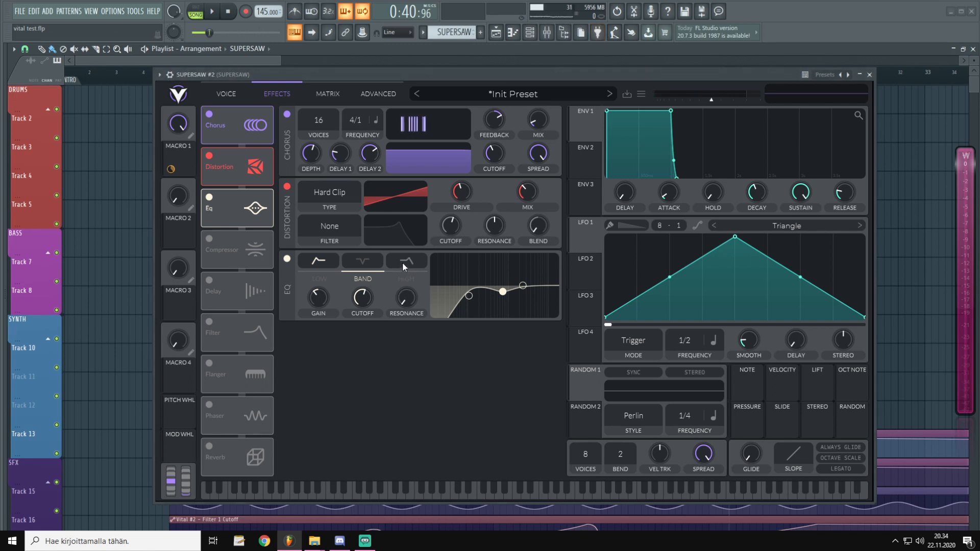
Step: Turn the EQ's high band into a high cut near the top of the spectrum with 2.25 resonance, and compare the EQ off and on
{"action": "left_click_drag", "start_coordinate": [521, 287], "coordinate": [551, 302]}
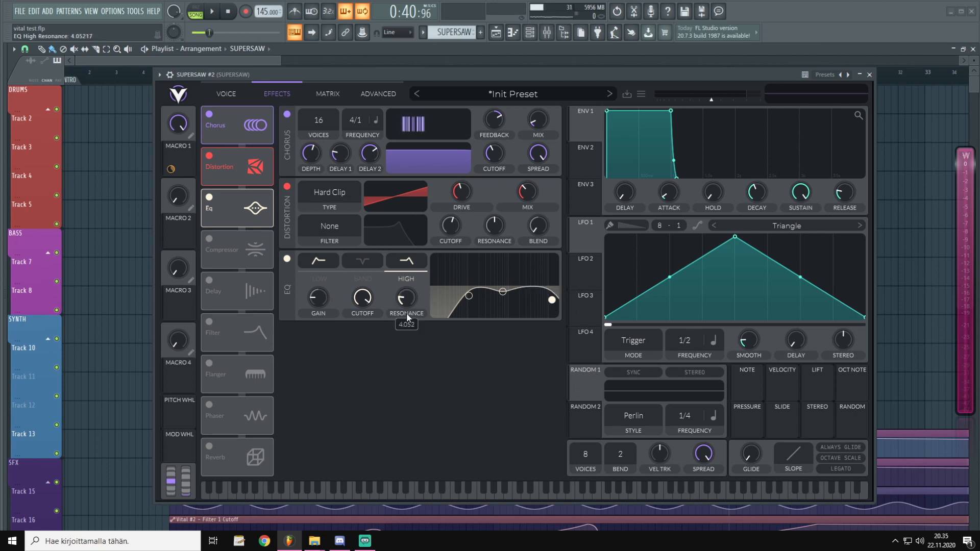
{"action": "mouse_move", "coordinate": [404, 329]}
{"action": "left_mouse_down"}
{"action": "mouse_move", "coordinate": [418, 301]}
{"action": "mouse_move", "coordinate": [418, 343]}
{"action": "mouse_move", "coordinate": [418, 327]}
{"action": "left_mouse_up"}
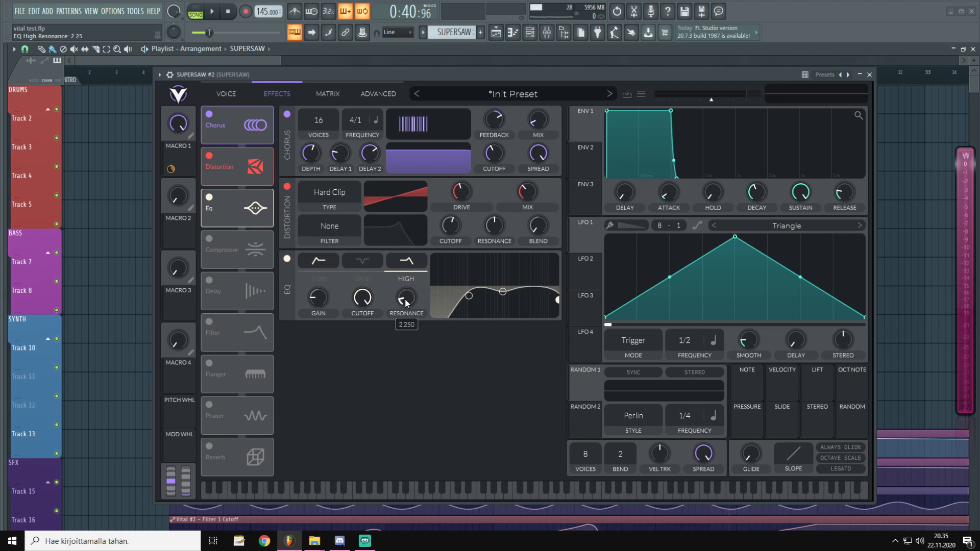
{"action": "left_click", "coordinate": [210, 197]}
{"action": "left_click", "coordinate": [208, 198]}
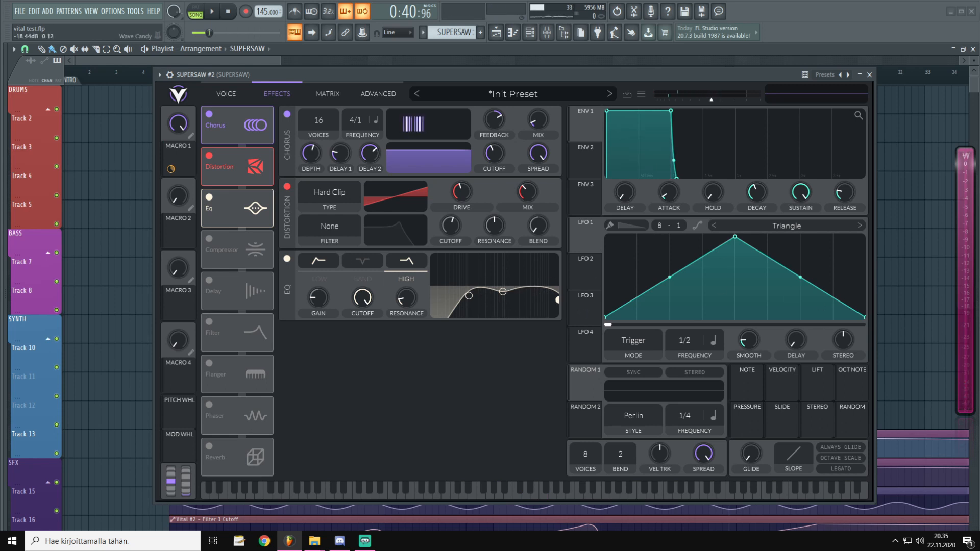
Step: Enable the Delay effect, set its mode to Ping Pong and its mix to 100%, and audition a note
{"action": "left_click", "coordinate": [209, 280]}
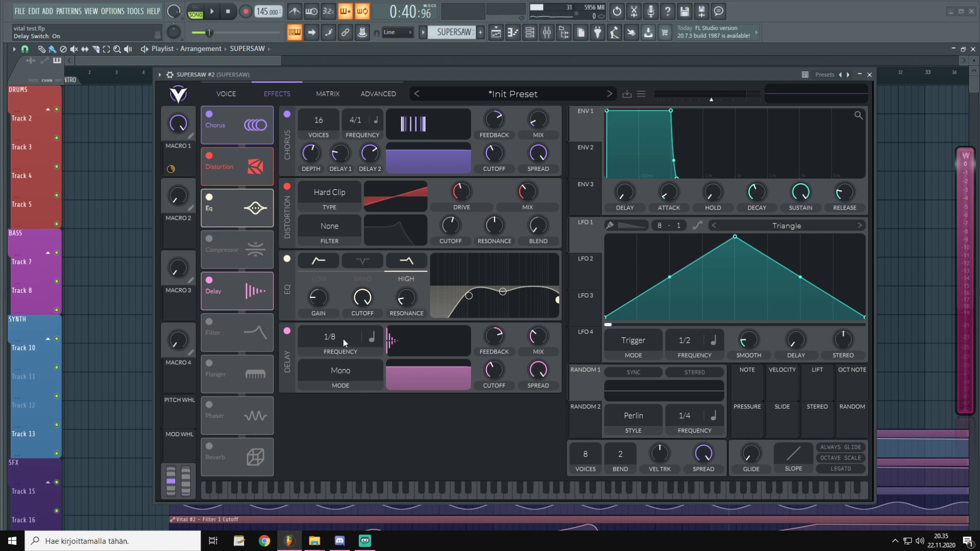
{"action": "left_click", "coordinate": [339, 373]}
{"action": "left_click", "coordinate": [349, 422]}
{"action": "left_click_drag", "start_coordinate": [548, 353], "coordinate": [555, 274]}
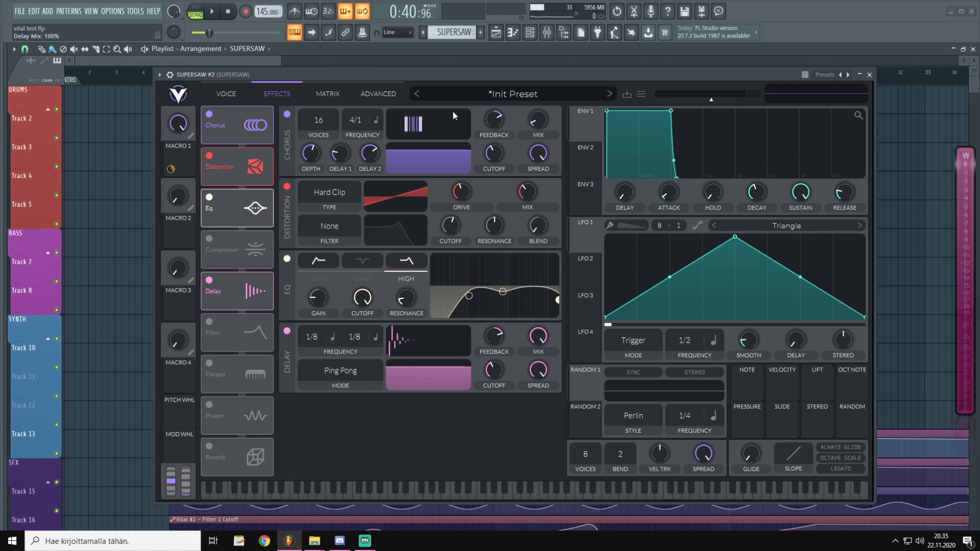
{"action": "key", "text": "n"}
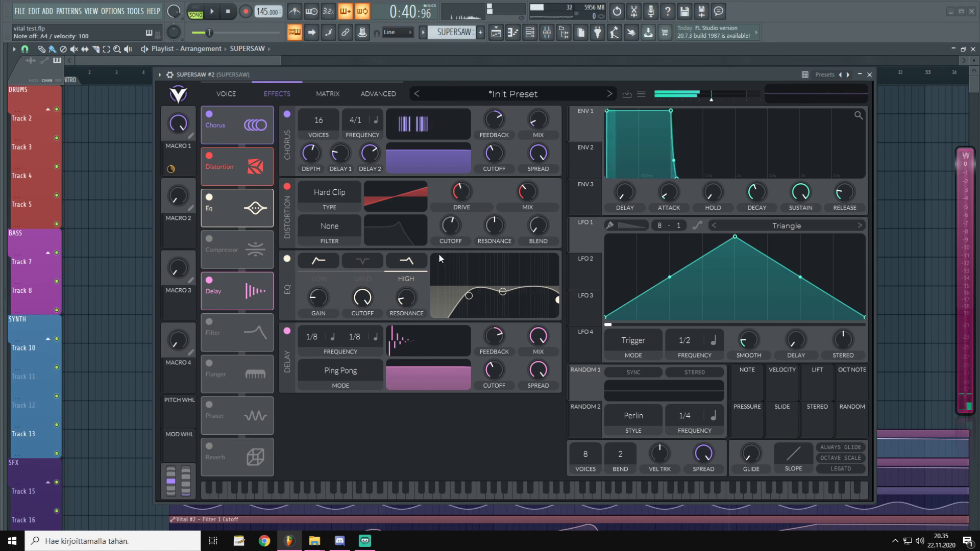
Step: Raise the delay's filter cutoff to maximum, narrow its spread slightly, and set its feedback to 18% while auditioning notes
{"action": "left_click_drag", "start_coordinate": [493, 369], "coordinate": [537, 363]}
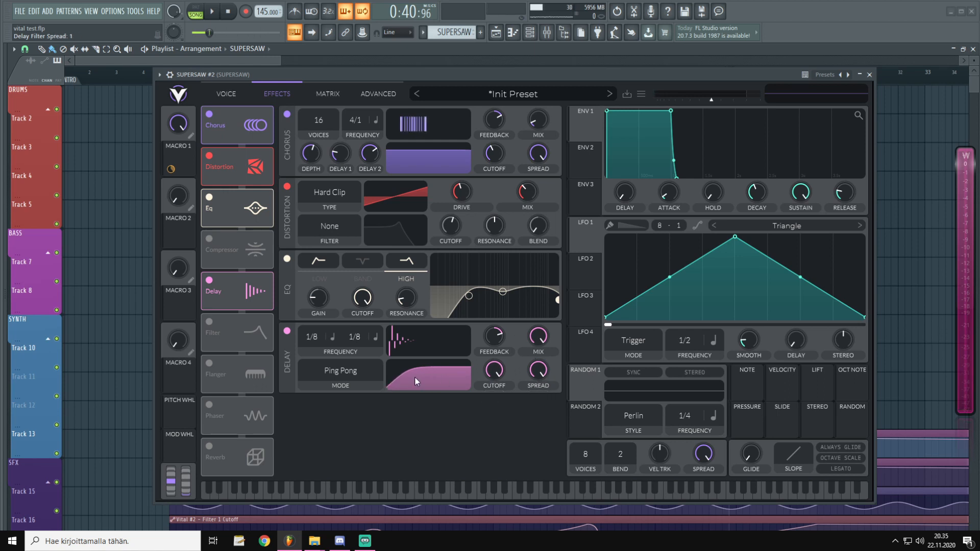
{"action": "left_click_drag", "start_coordinate": [538, 369], "coordinate": [532, 383]}
{"action": "left_click_drag", "start_coordinate": [488, 338], "coordinate": [494, 345]}
{"action": "left_click_drag", "start_coordinate": [483, 76], "coordinate": [474, 73]}
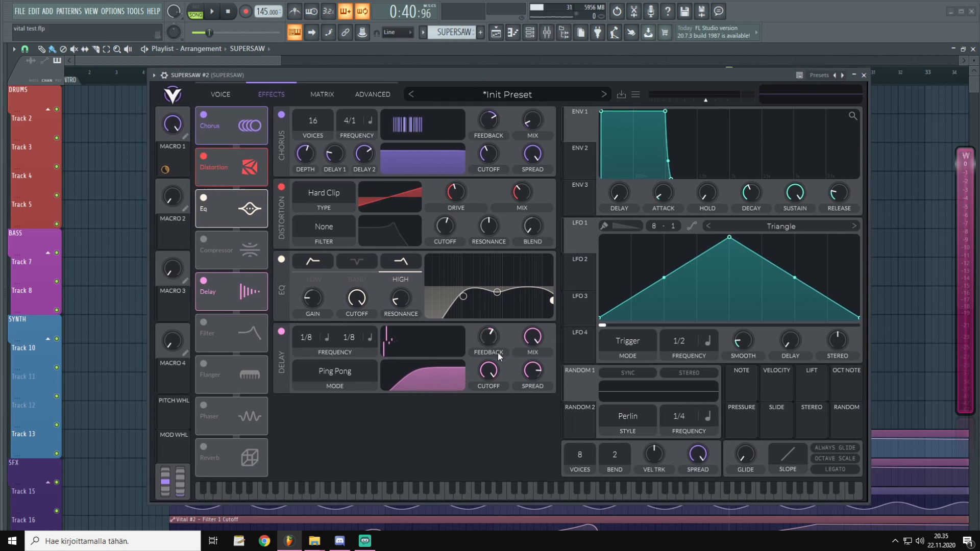
{"action": "left_click_drag", "start_coordinate": [515, 76], "coordinate": [512, 76]}
{"action": "key", "text": "w"}
{"action": "key", "text": "r"}
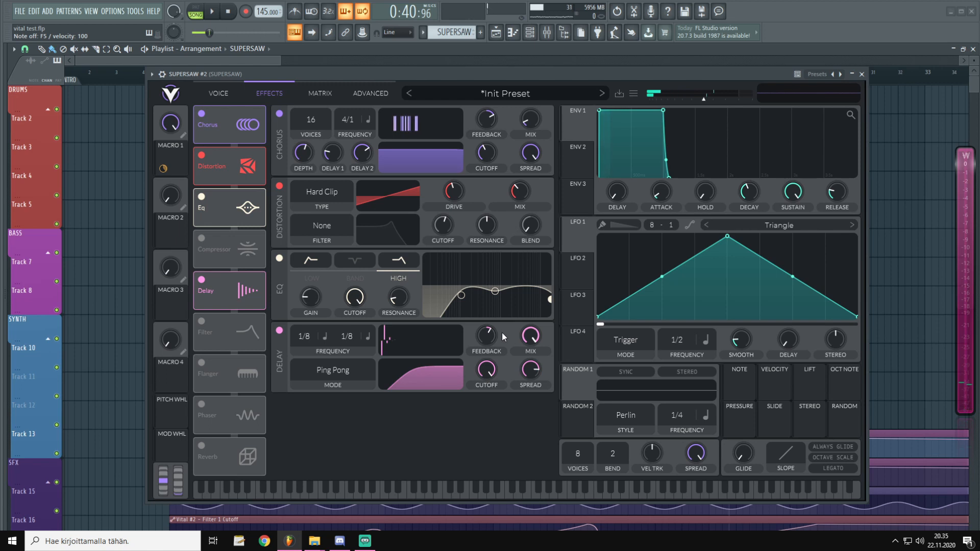
{"action": "left_click_drag", "start_coordinate": [483, 339], "coordinate": [486, 340]}
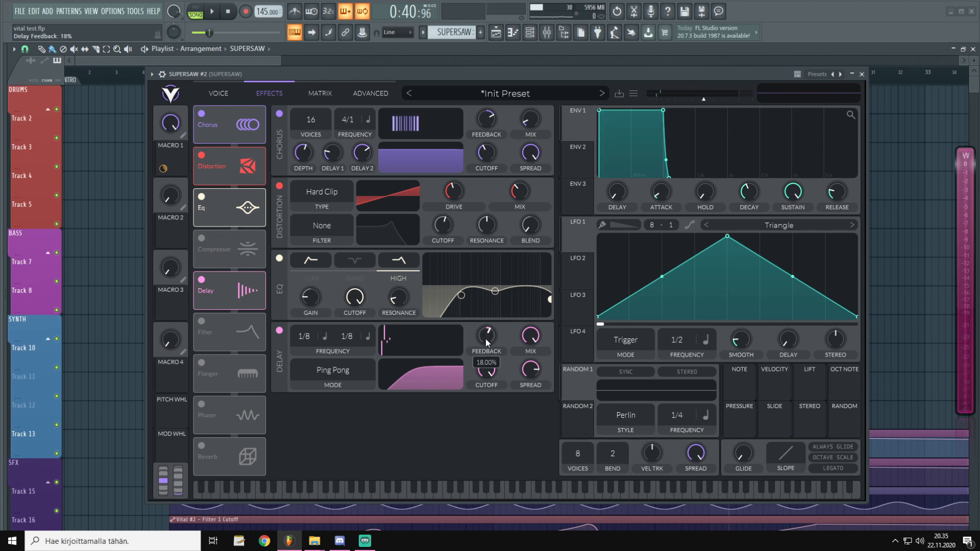
{"action": "key", "text": "n"}
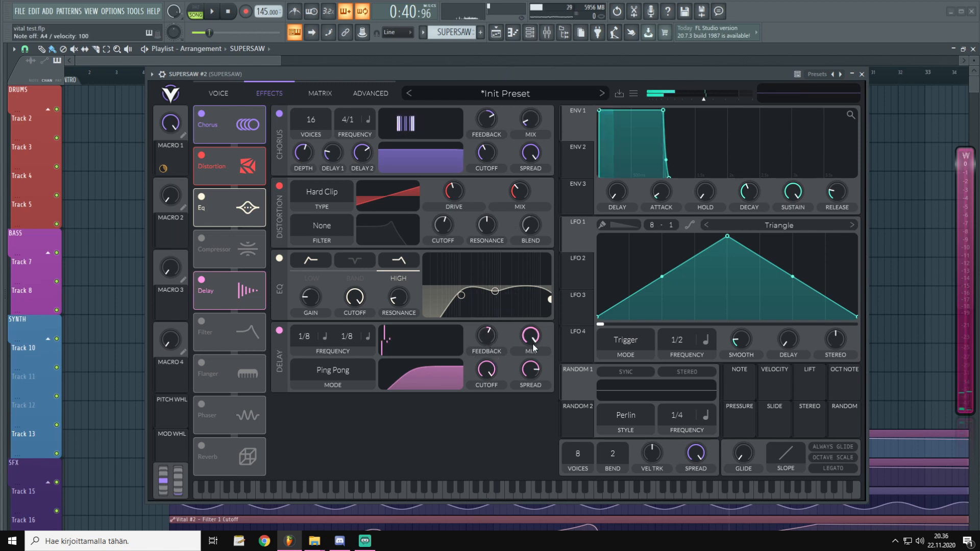
Step: Reduce the delay's mix to a low amount and audition several notes with it
{"action": "left_click_drag", "start_coordinate": [528, 340], "coordinate": [528, 434]}
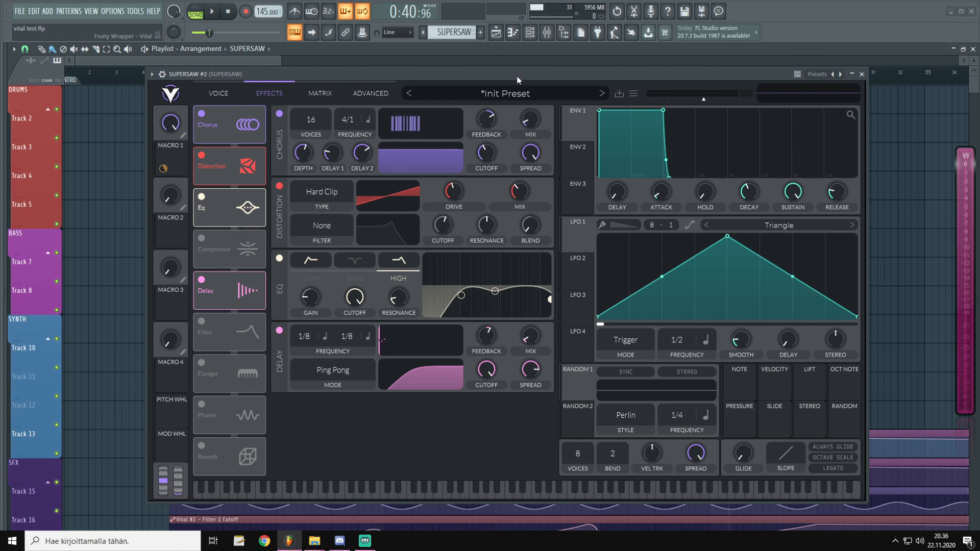
{"action": "key", "text": "n"}
{"action": "key", "text": "w"}
{"action": "key", "text": "r"}
{"action": "key", "text": "n"}
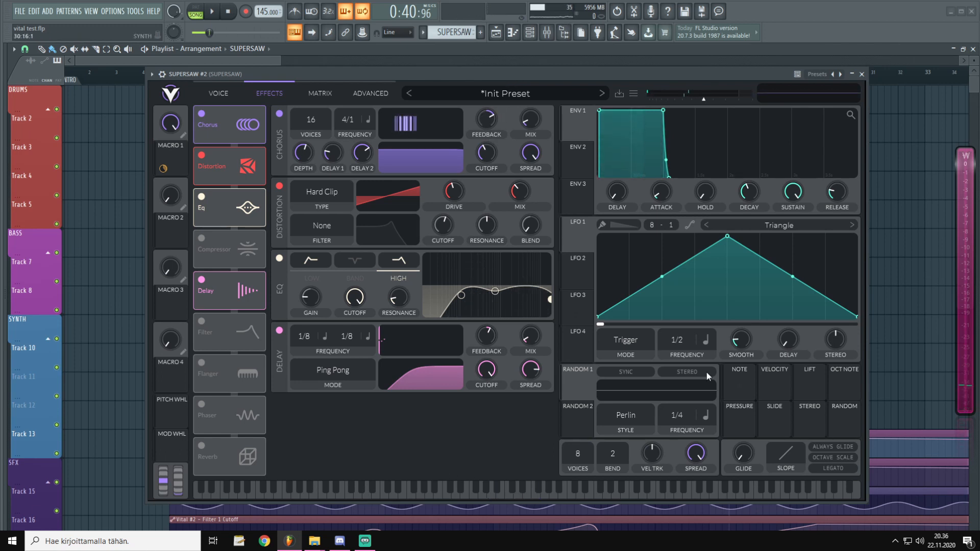
Step: Enable the Reverb effect, place it directly after the Delay in the effects chain, and raise its mix to maximum
{"action": "left_click", "coordinate": [199, 448]}
{"action": "left_click_drag", "start_coordinate": [222, 448], "coordinate": [234, 348]}
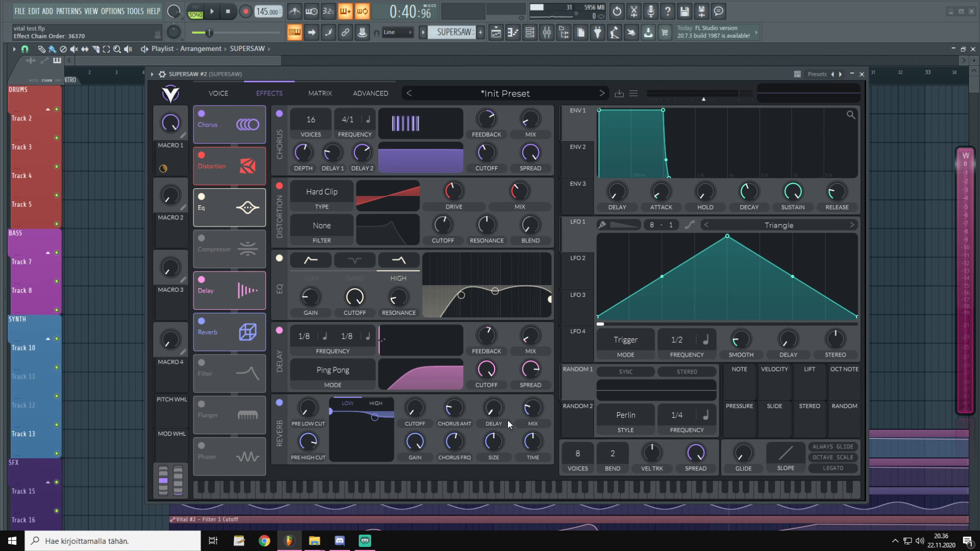
{"action": "left_click_drag", "start_coordinate": [497, 74], "coordinate": [539, 72]}
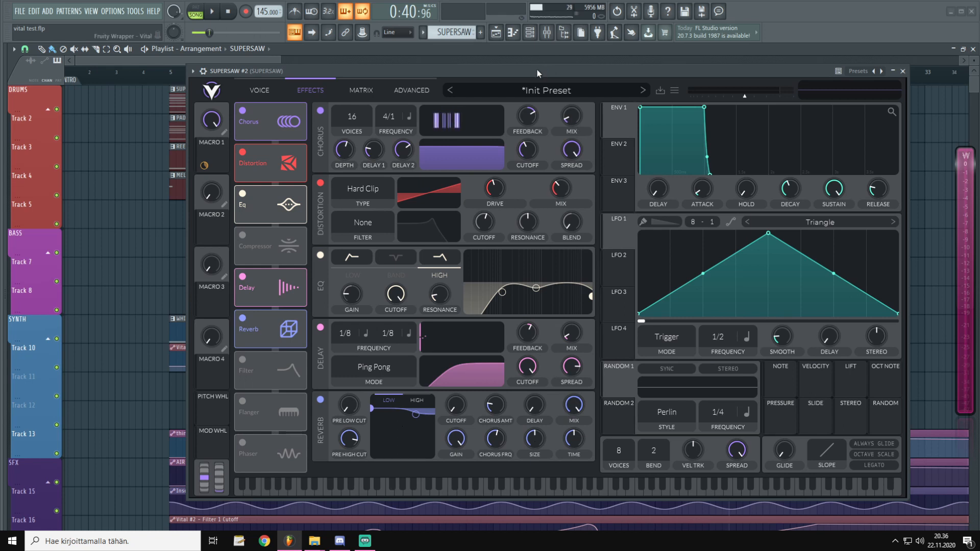
Step: Cut the reverb's low band fully around the lower mids and its high band to -6 dB at just under 7.9 kHz
{"action": "left_click_drag", "start_coordinate": [371, 408], "coordinate": [403, 501]}
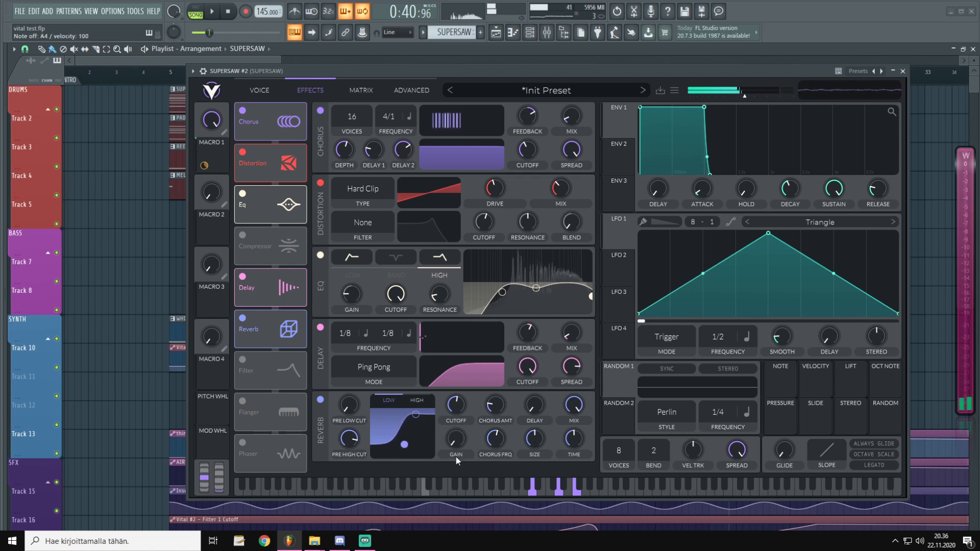
{"action": "left_click_drag", "start_coordinate": [416, 413], "coordinate": [435, 422]}
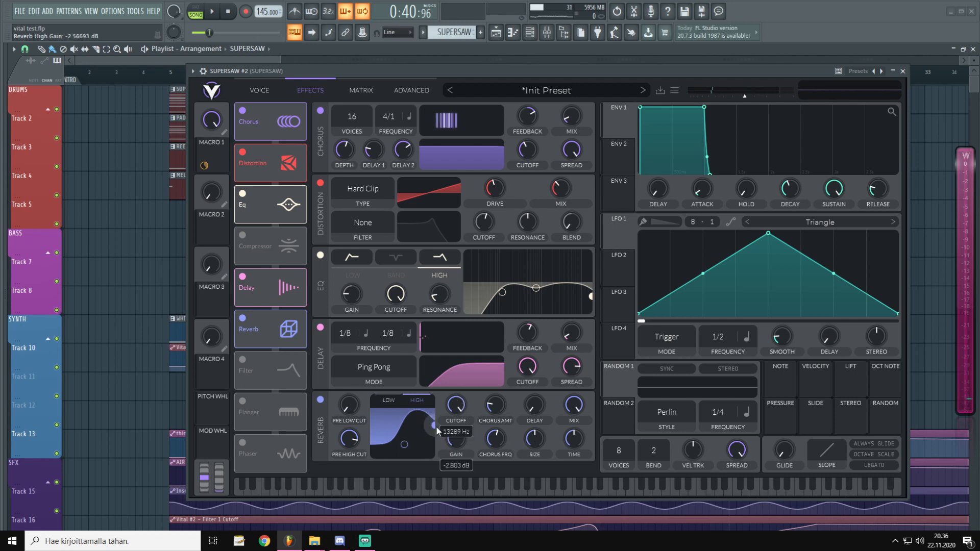
{"action": "left_click_drag", "start_coordinate": [439, 472], "coordinate": [430, 482]}
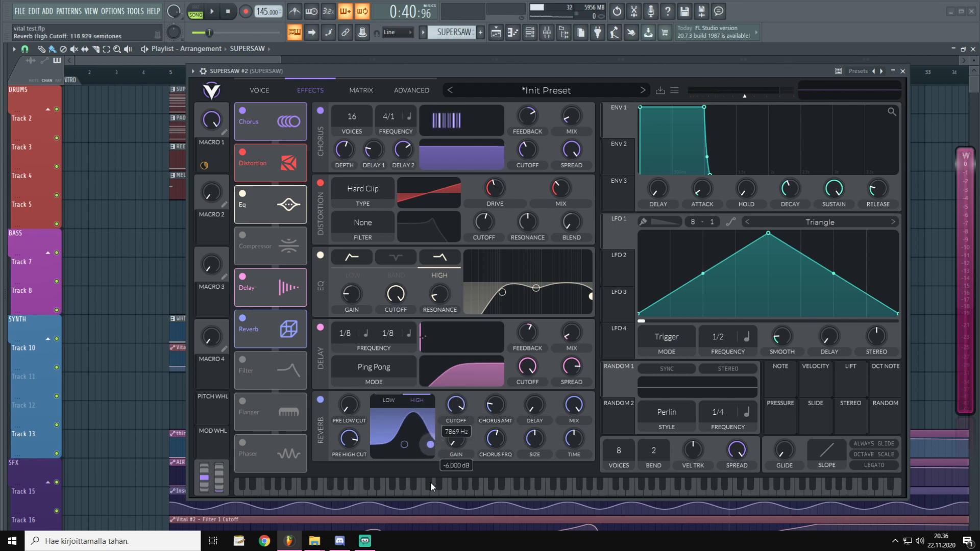
{"action": "left_click_drag", "start_coordinate": [430, 481], "coordinate": [429, 483]}
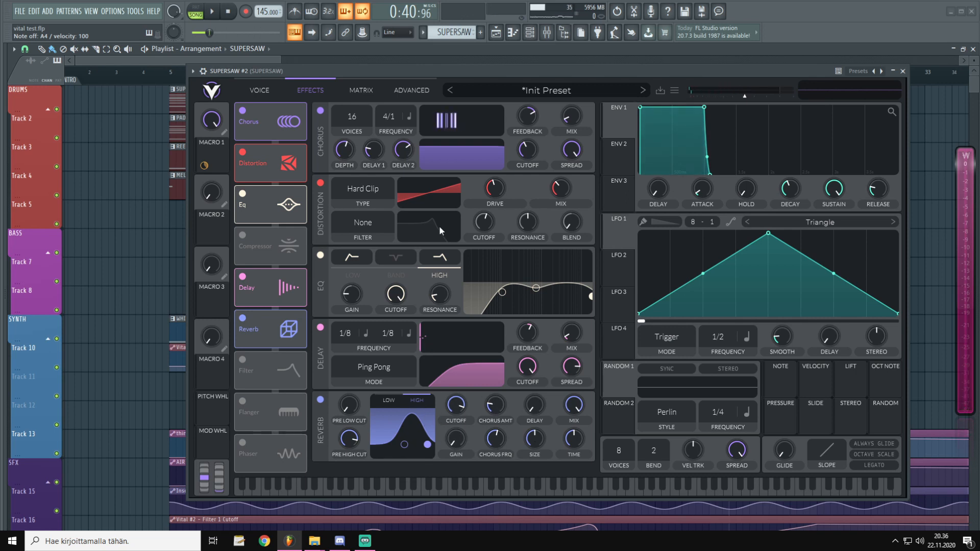
{"action": "left_click_drag", "start_coordinate": [442, 72], "coordinate": [448, 66]}
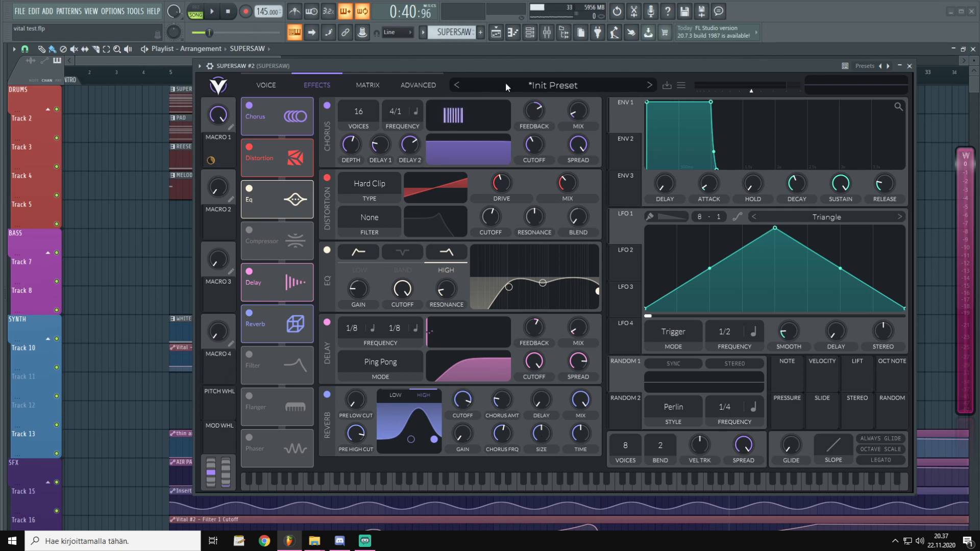
{"action": "left_click_drag", "start_coordinate": [505, 65], "coordinate": [482, 70]}
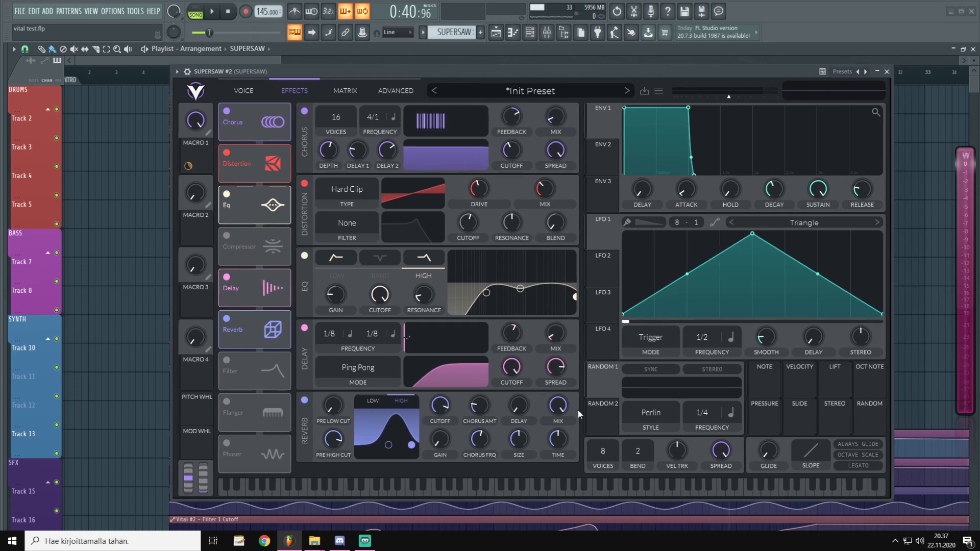
Step: Set the reverb's decay time to about 2.5 seconds and its size to 100%
{"action": "left_click_drag", "start_coordinate": [565, 443], "coordinate": [568, 434]}
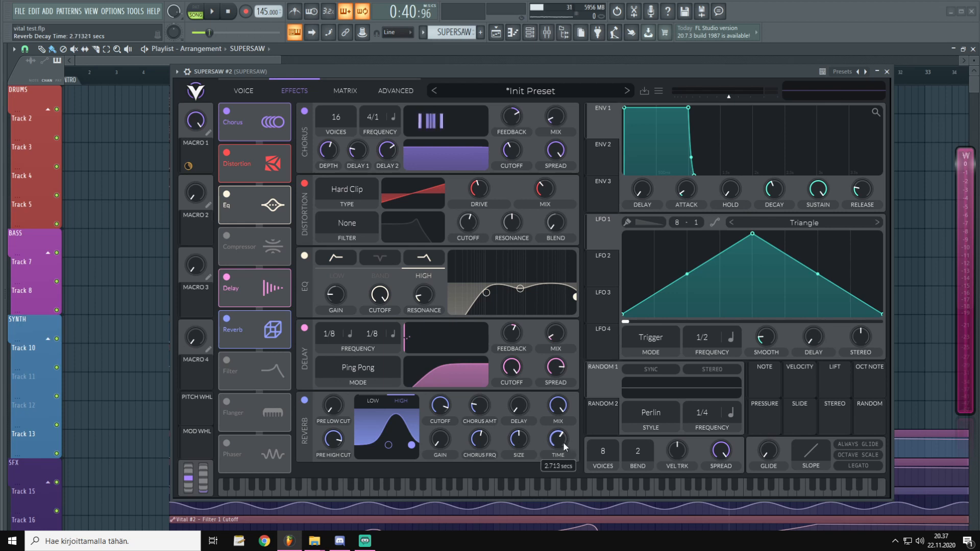
{"action": "scroll", "coordinate": [562, 439], "scroll_direction": "down", "scroll_amount": 1}
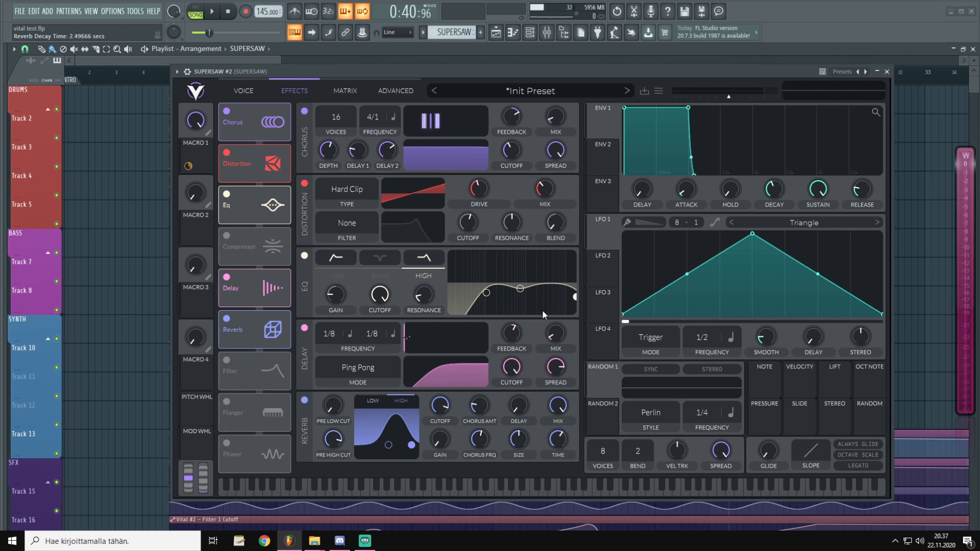
{"action": "left_click_drag", "start_coordinate": [521, 446], "coordinate": [529, 395]}
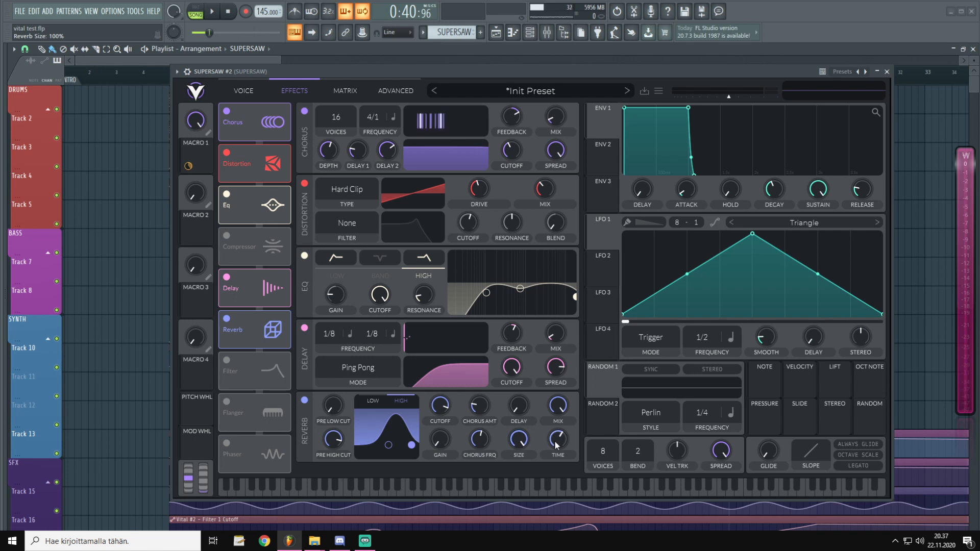
Step: Lower the reverb's mix from fully wet to 15% and audition the result
{"action": "left_click_drag", "start_coordinate": [562, 406], "coordinate": [601, 181]}
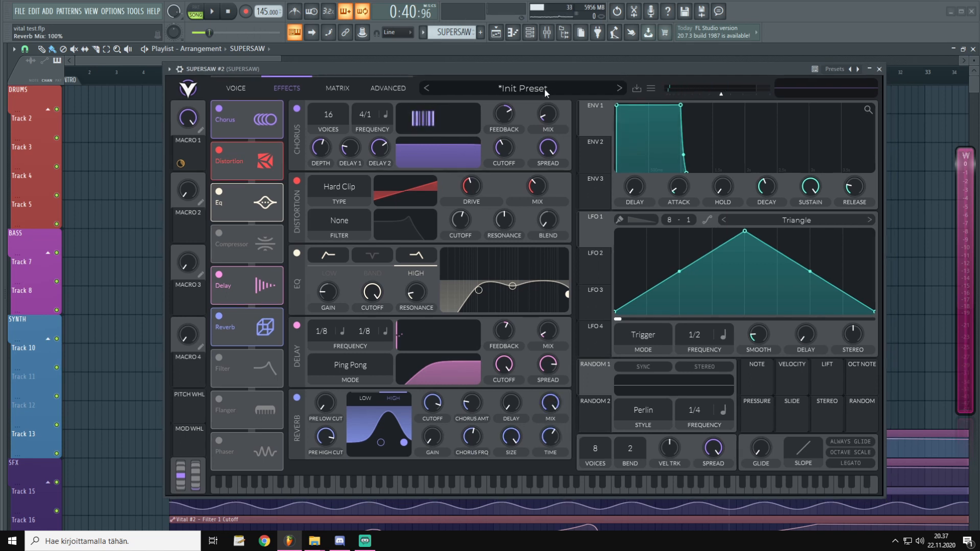
{"action": "left_click_drag", "start_coordinate": [551, 403], "coordinate": [551, 431]}
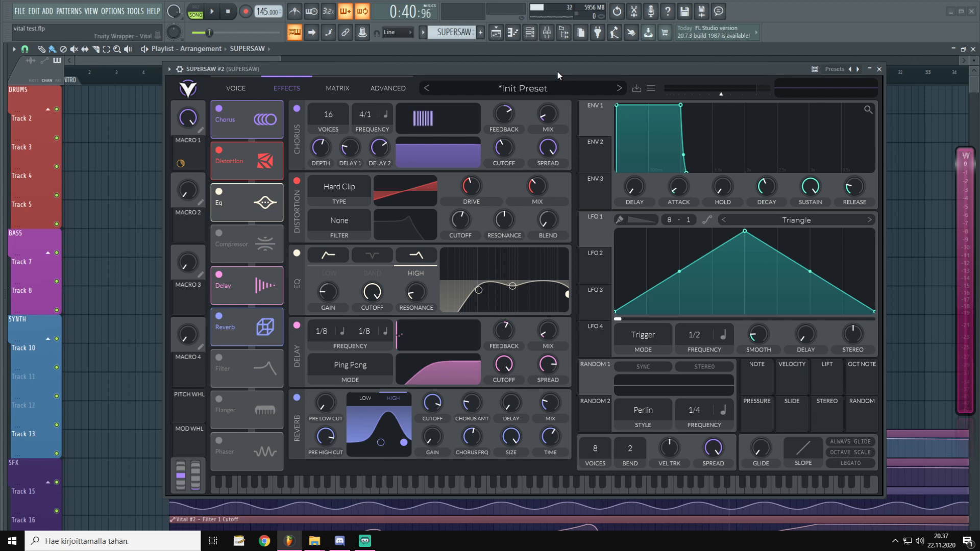
{"action": "mouse_move", "coordinate": [553, 408]}
{"action": "left_mouse_down"}
{"action": "mouse_move", "coordinate": [557, 429]}
{"action": "mouse_move", "coordinate": [553, 390]}
{"action": "left_mouse_up"}
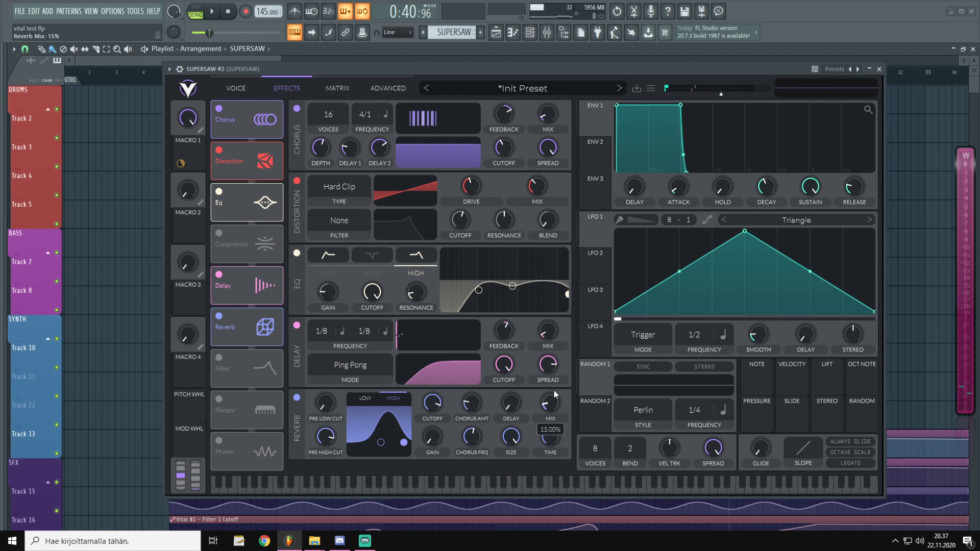
Step: Return to the oscillator and filter view, raise the synth's master volume slightly, and audition a chord
{"action": "left_click", "coordinate": [254, 83]}
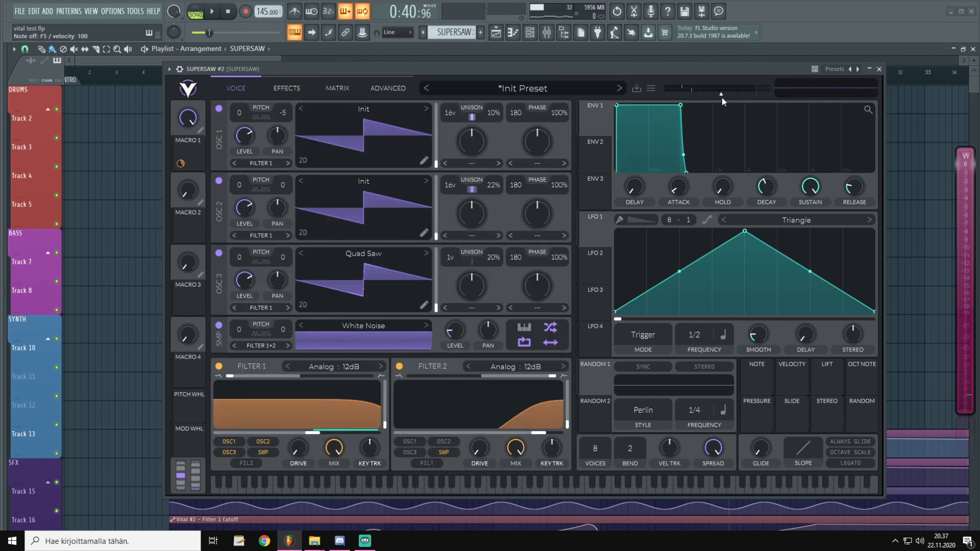
{"action": "left_click_drag", "start_coordinate": [724, 95], "coordinate": [737, 101]}
{"action": "key", "text": "n"}
{"action": "key", "text": "w"}
{"action": "key", "text": "r"}
{"action": "left_click_drag", "start_coordinate": [735, 95], "coordinate": [733, 96]}
{"action": "left_click_drag", "start_coordinate": [267, 68], "coordinate": [269, 66]}
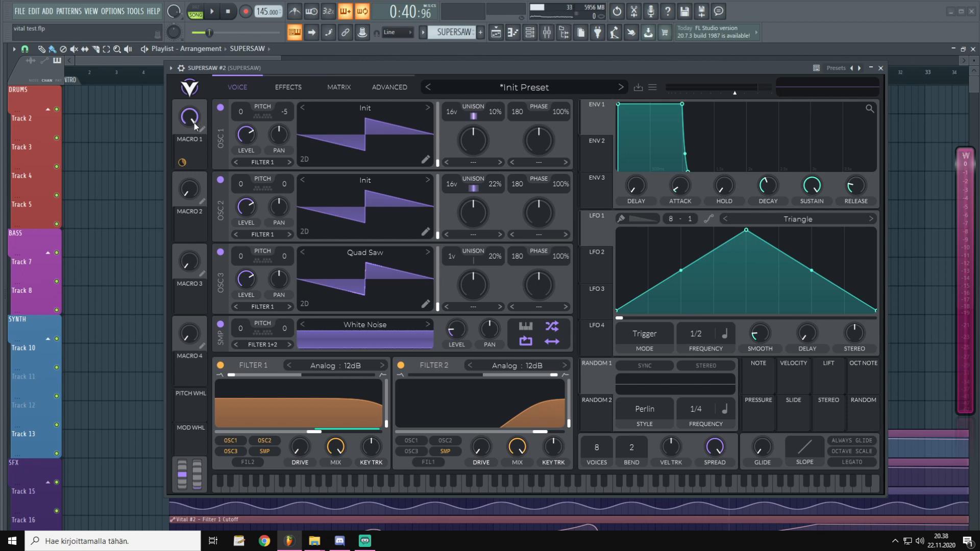
Step: Sweep Macro 1 down and back up to its maximum of 1.000 while auditioning a held chord
{"action": "left_click_drag", "start_coordinate": [193, 123], "coordinate": [192, 162]}
{"action": "left_click_drag", "start_coordinate": [187, 193], "coordinate": [194, 28]}
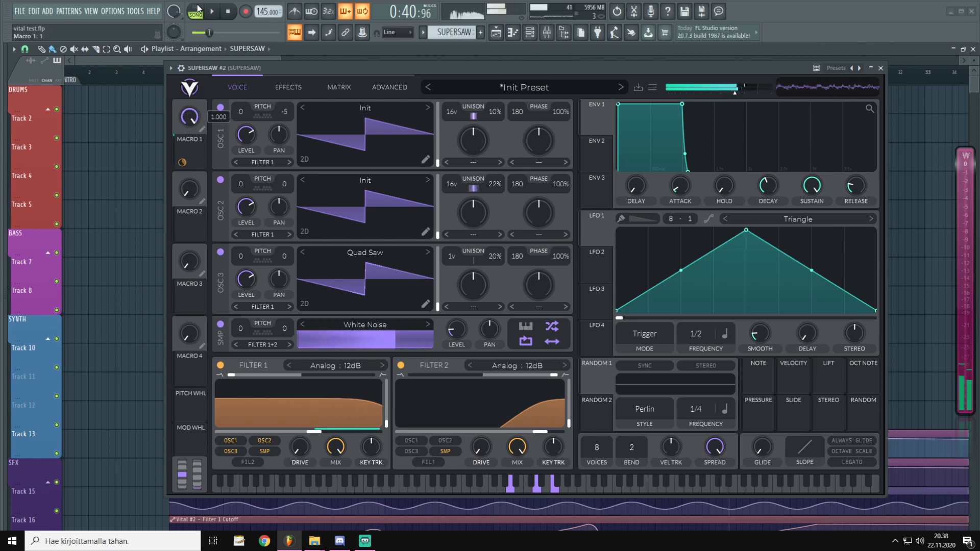
{"action": "left_click_drag", "start_coordinate": [437, 68], "coordinate": [432, 64]}
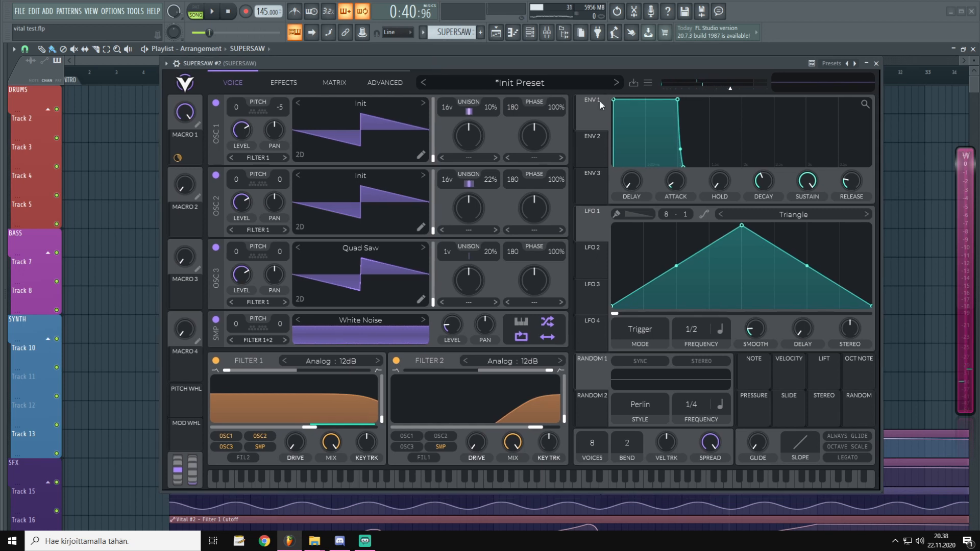
Step: Try a slower attack on Envelope 1, audition a chord, and reset the attack
{"action": "left_click", "coordinate": [596, 145]}
{"action": "left_click", "coordinate": [592, 114]}
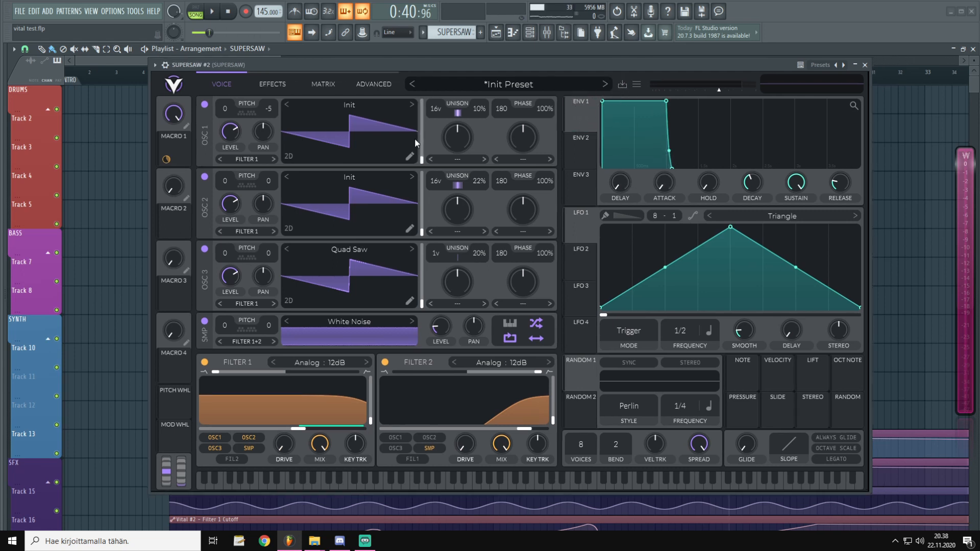
{"action": "mouse_move", "coordinate": [668, 181]}
{"action": "left_click_drag", "start_coordinate": [672, 178], "coordinate": [665, 131]}
{"action": "left_click", "coordinate": [648, 65]}
{"action": "key", "text": "n"}
{"action": "key", "text": "w"}
{"action": "key", "text": "r"}
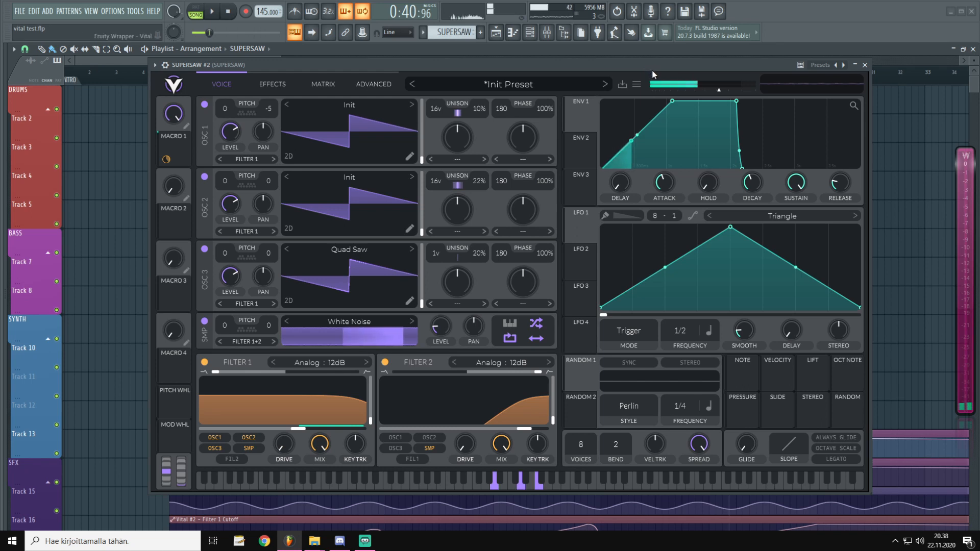
{"action": "double_click", "coordinate": [663, 179]}
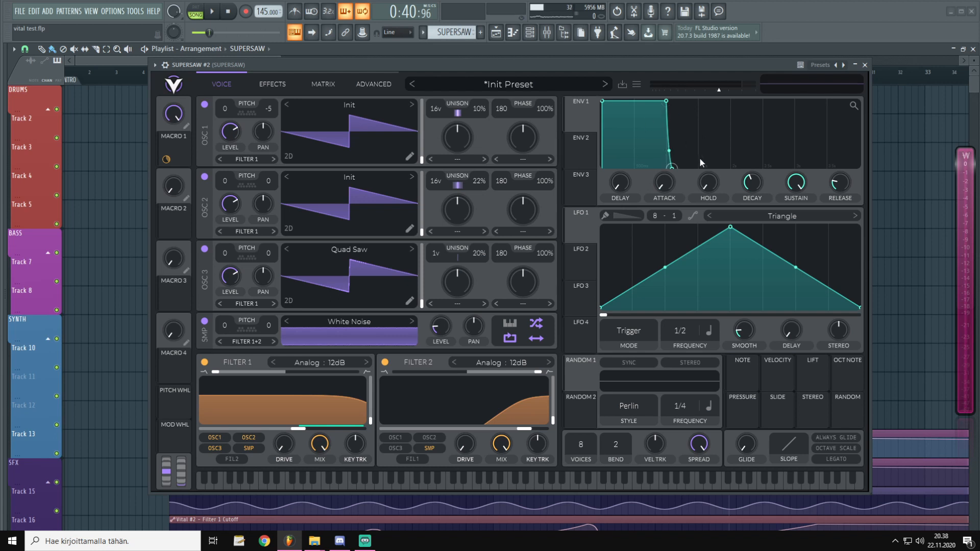
Step: Assign Macro 2 to Envelope 1's sustain with a modulation amount of -0.8 and turn the macro fully up
{"action": "left_click_drag", "start_coordinate": [174, 223], "coordinate": [794, 187]}
{"action": "left_click_drag", "start_coordinate": [175, 188], "coordinate": [186, 71]}
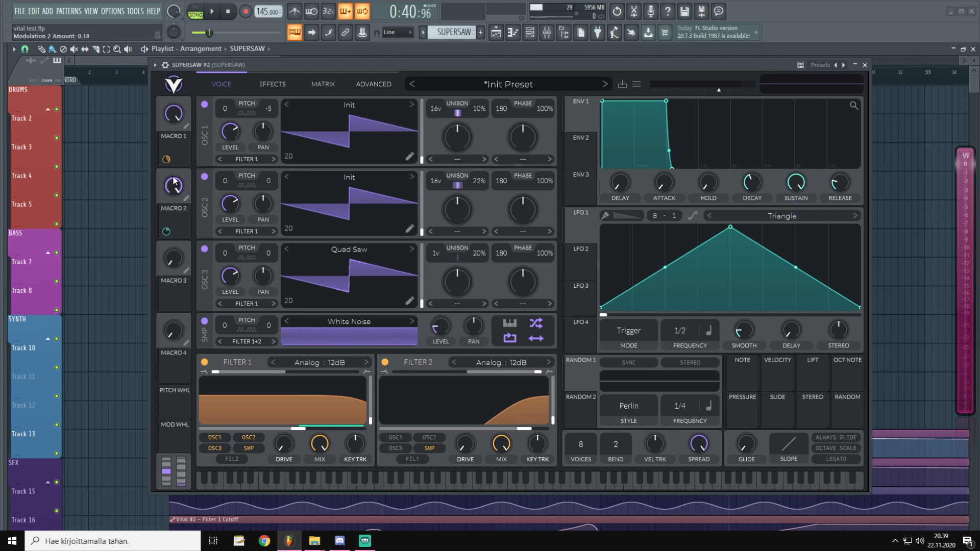
{"action": "mouse_move", "coordinate": [796, 209]}
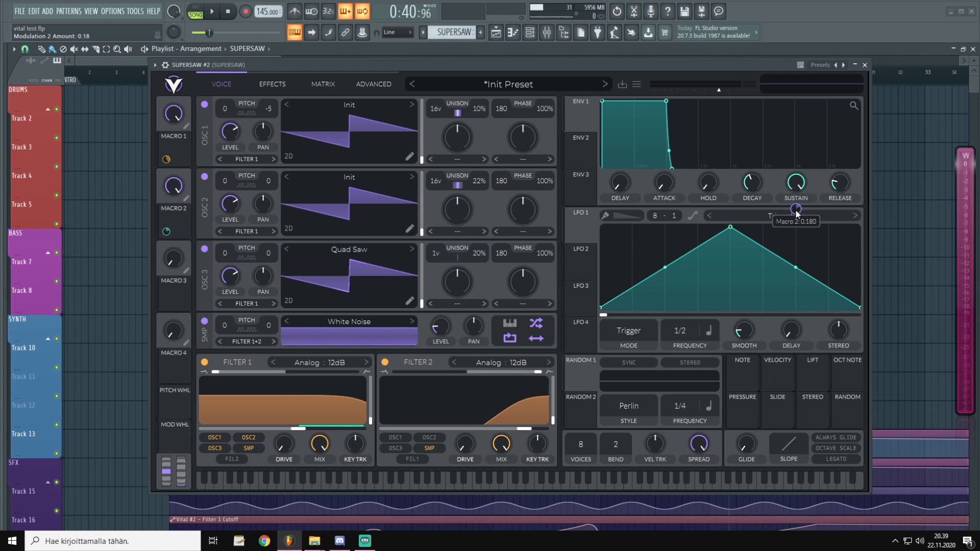
{"action": "left_click_drag", "start_coordinate": [795, 209], "coordinate": [796, 209]}
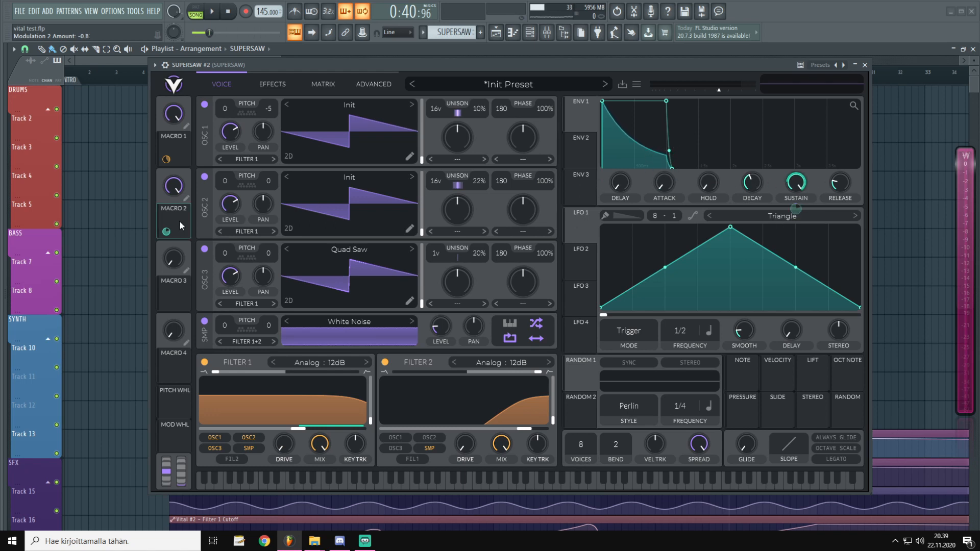
Step: Assign Macro 2 to Envelope 1's decay, audition a chord, and assign the same macro to the envelope's release
{"action": "left_click_drag", "start_coordinate": [176, 224], "coordinate": [752, 227]}
{"action": "left_click", "coordinate": [645, 66]}
{"action": "key", "text": "n"}
{"action": "key", "text": "w"}
{"action": "key", "text": "r"}
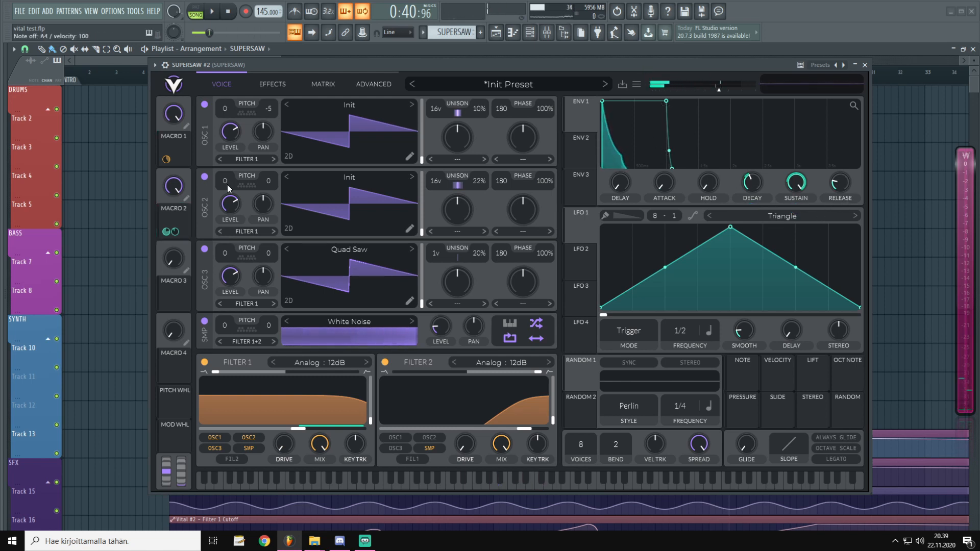
{"action": "left_click", "coordinate": [173, 222]}
{"action": "left_click_drag", "start_coordinate": [173, 223], "coordinate": [843, 261]}
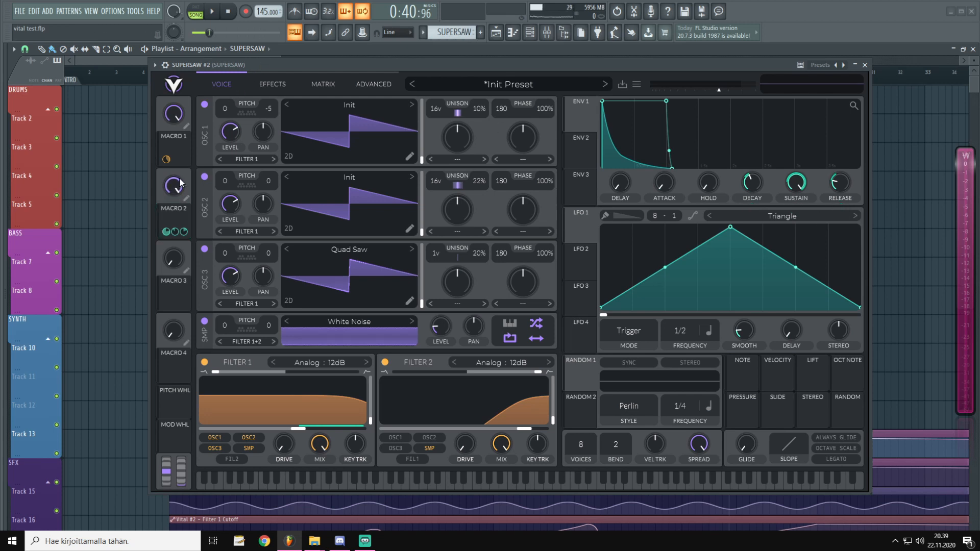
Step: Compare chords with Macro 2 fully down and fully up to hear the sustained and plucky versions
{"action": "left_click_drag", "start_coordinate": [174, 187], "coordinate": [165, 408]}
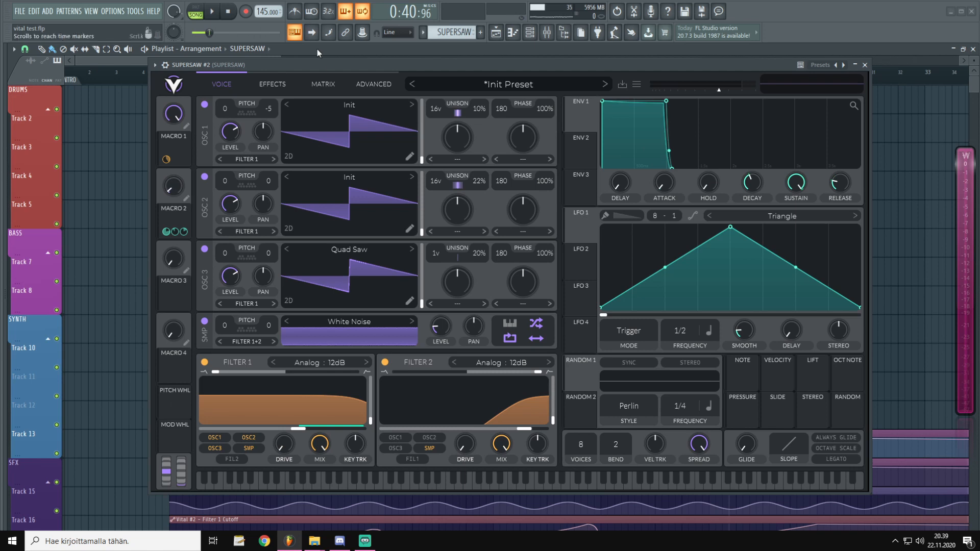
{"action": "key", "text": "n"}
{"action": "key", "text": "w"}
{"action": "key", "text": "r"}
{"action": "left_click_drag", "start_coordinate": [176, 189], "coordinate": [204, 119]}
{"action": "key", "text": "r"}
{"action": "key", "text": "n"}
{"action": "key", "text": "q"}
{"action": "key", "text": "e"}
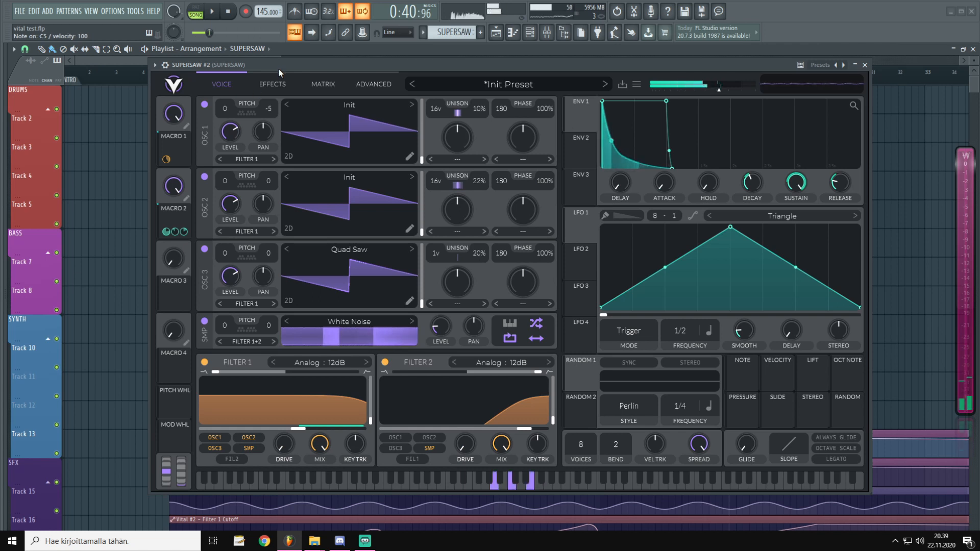
{"action": "mouse_move", "coordinate": [177, 189]}
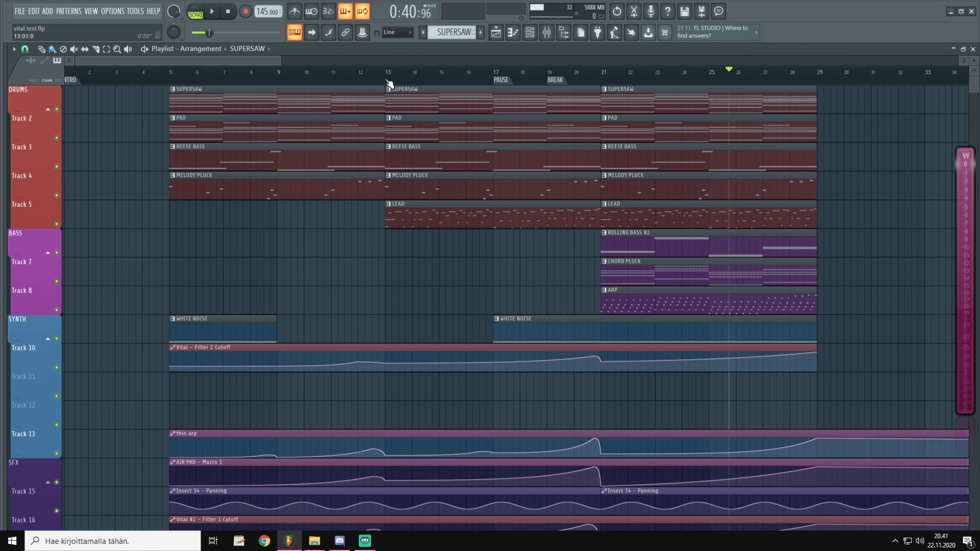
Step: Move the playhead to the start of bar 5 in the Playlist, where the first SUPERSAW clip begins
{"action": "left_click", "coordinate": [170, 72]}
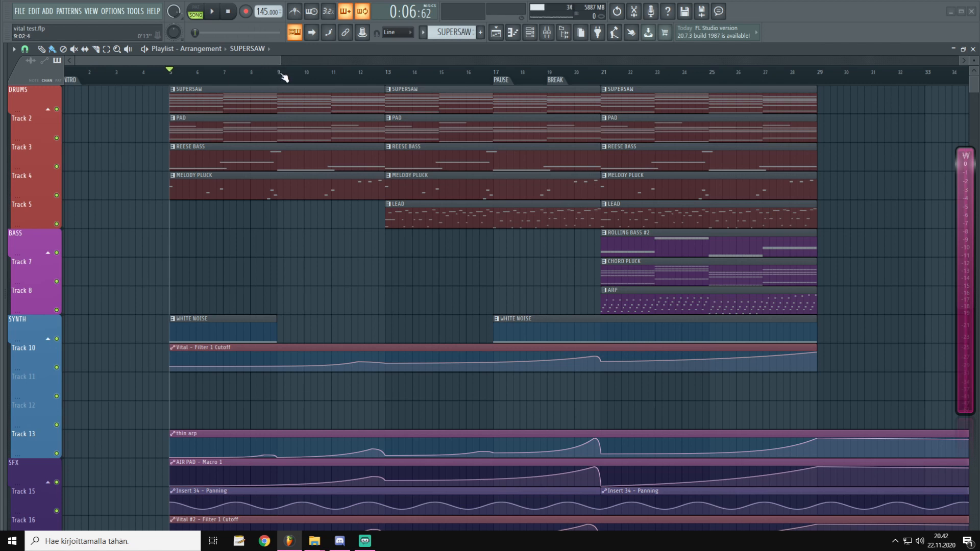
{"action": "scroll", "coordinate": [262, 64], "scroll_direction": "down", "scroll_amount": 1}
{"action": "scroll", "coordinate": [261, 65], "scroll_direction": "up", "scroll_amount": 1}
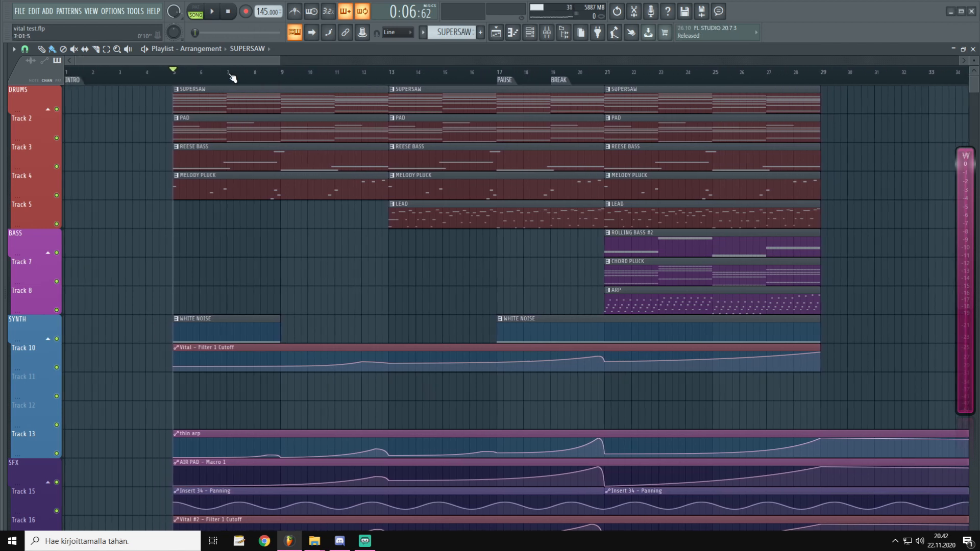